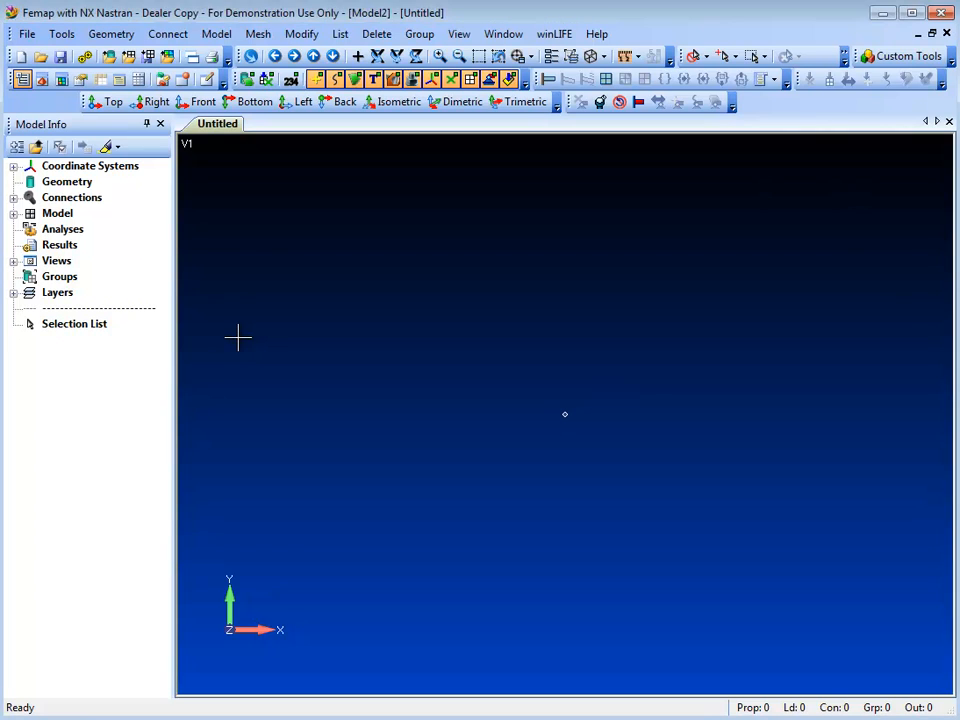
Step: Open the model file notched-shaft.modfem from the winLIFE examples folder
click(45, 58)
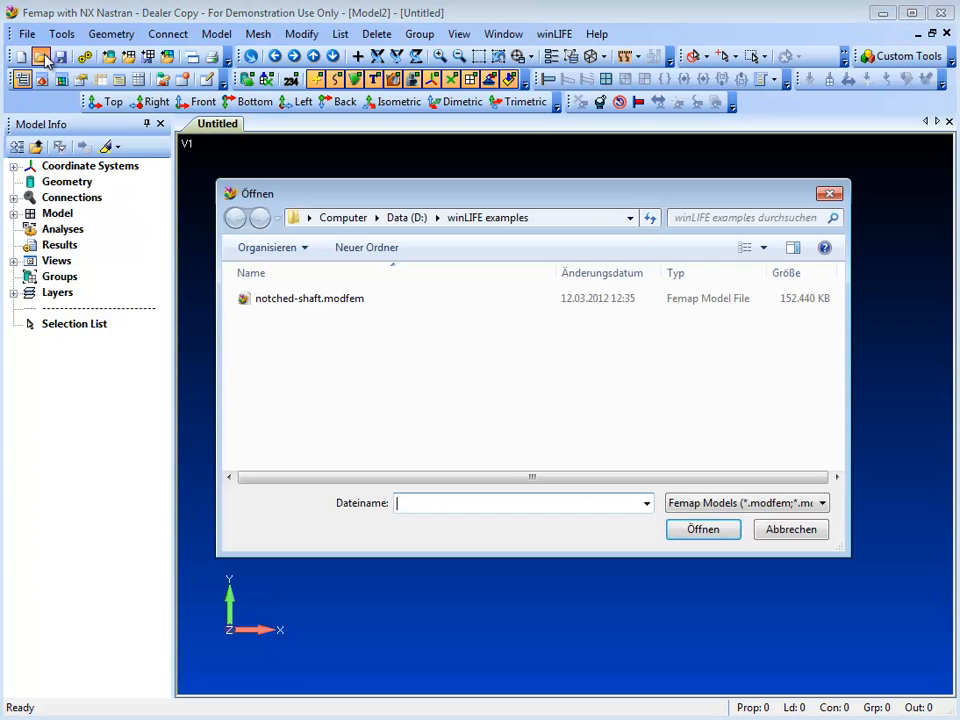
click(300, 298)
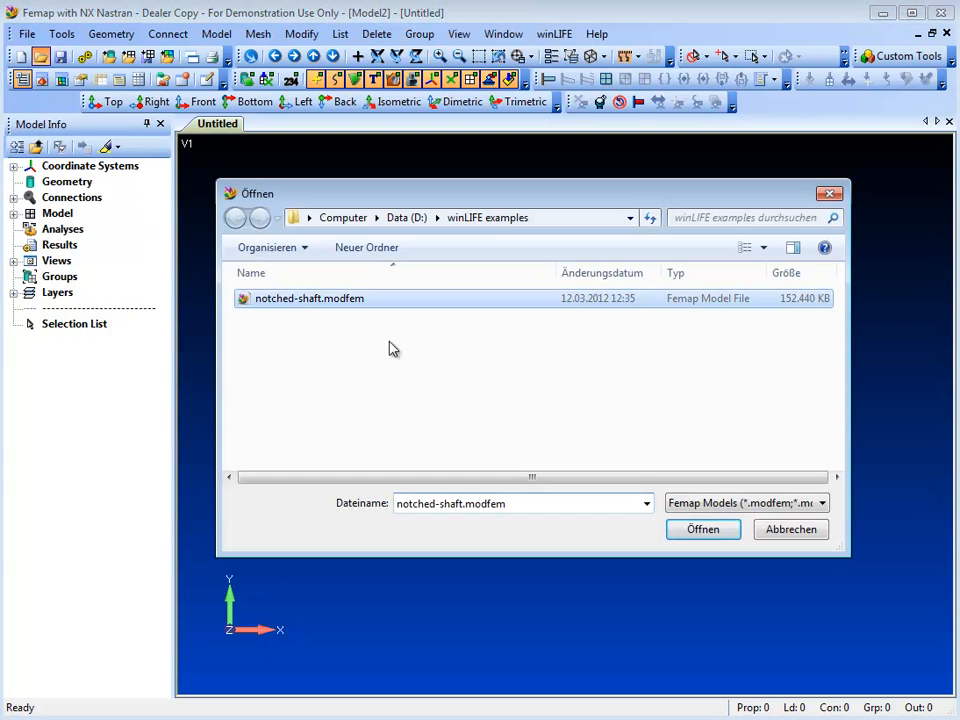
click(699, 529)
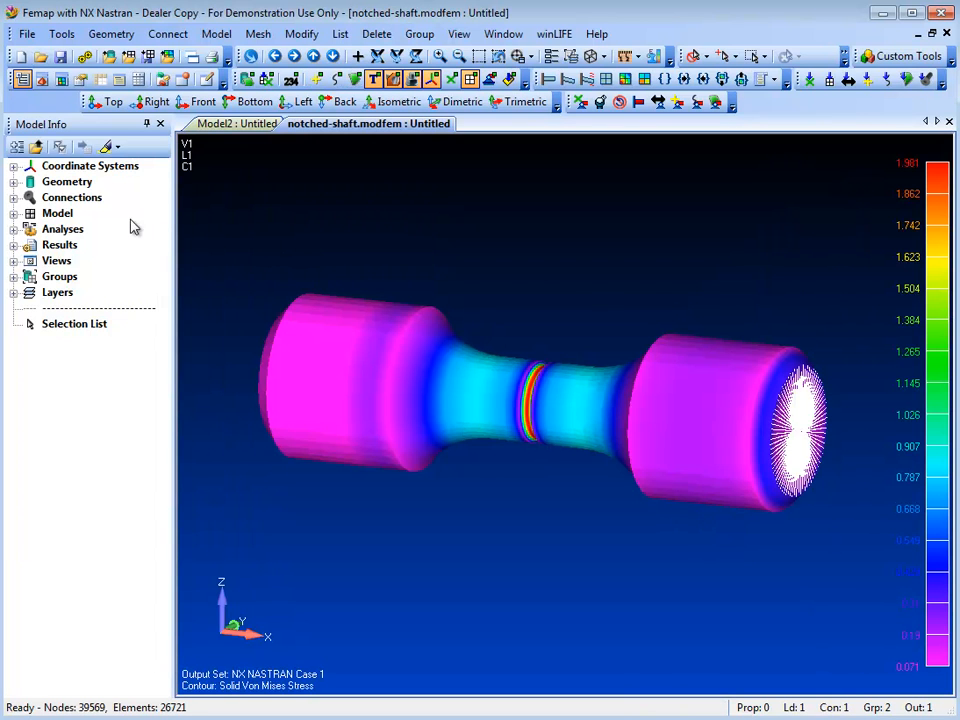
Step: List the model's load sets and view the deformed shape of Case 1, returning to the undeformed view
click(13, 214)
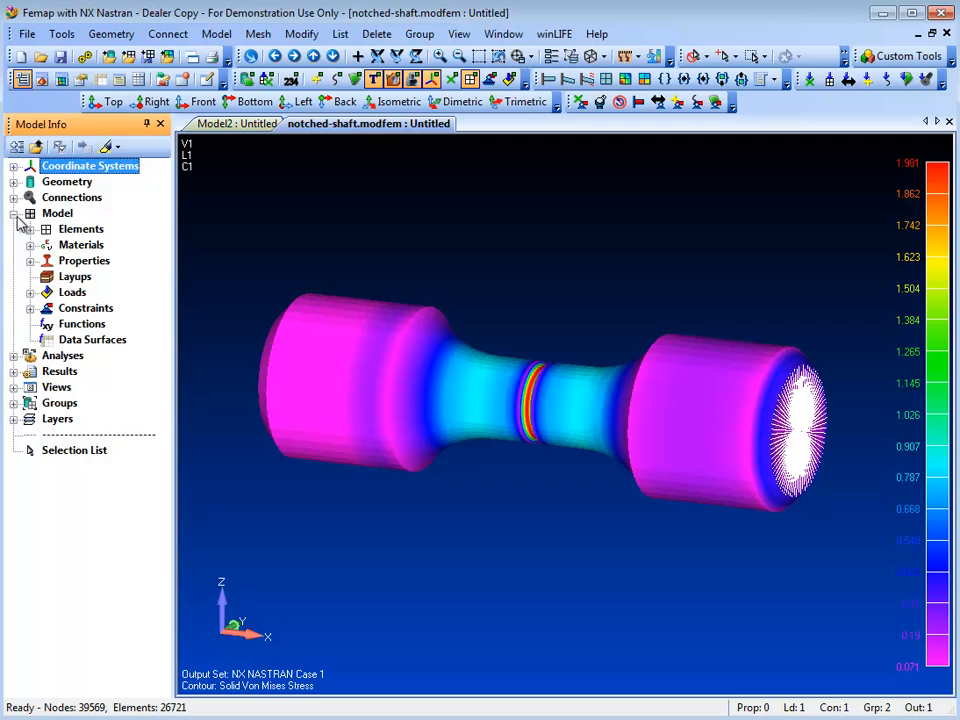
click(30, 292)
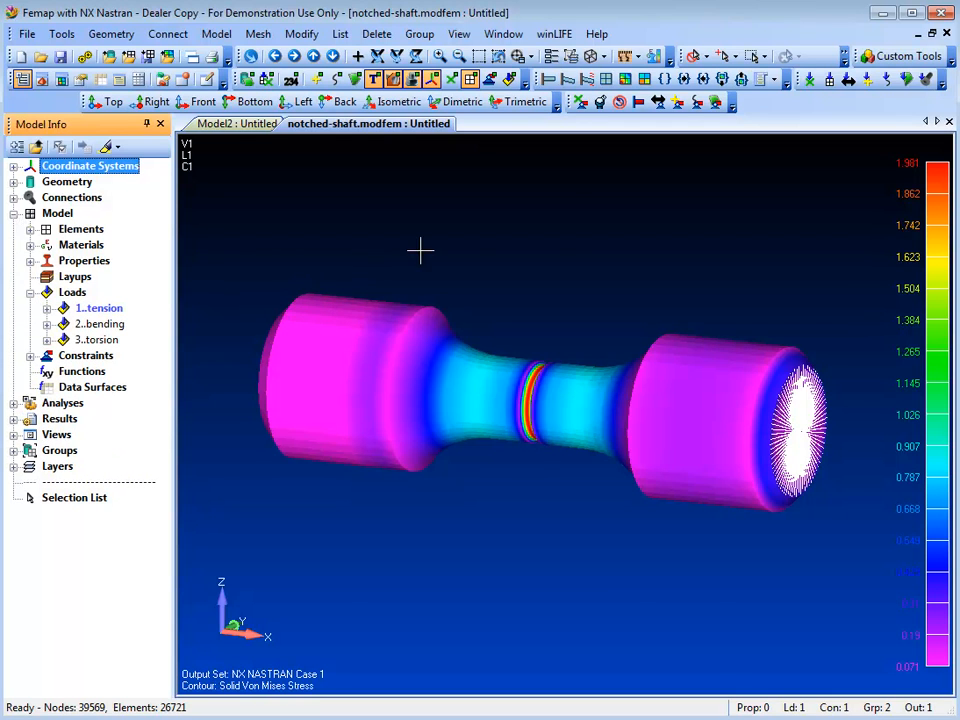
click(568, 82)
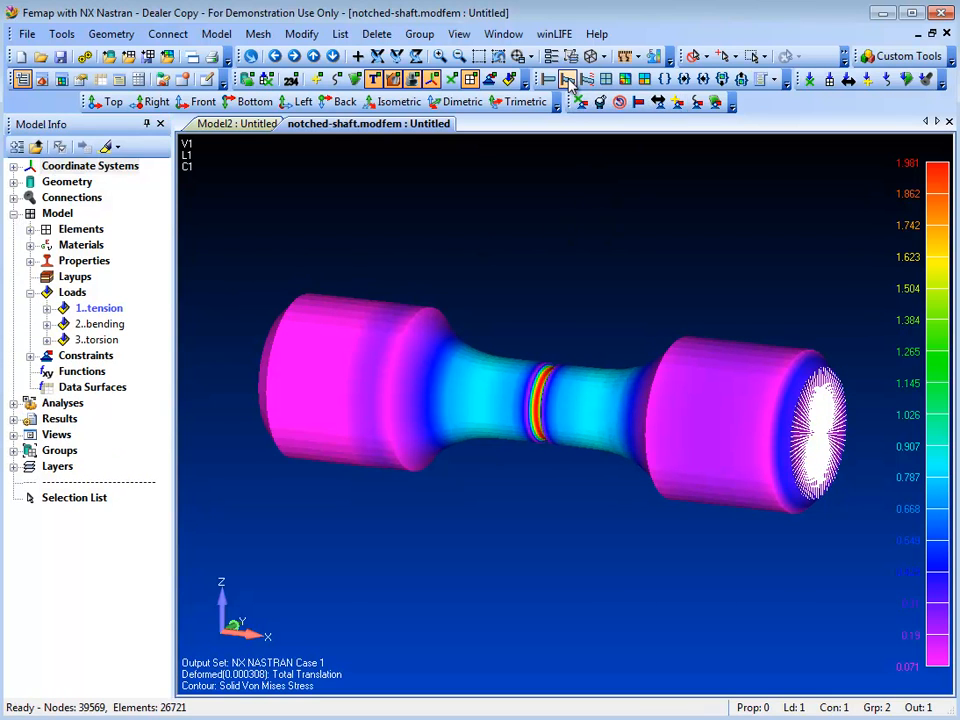
click(550, 84)
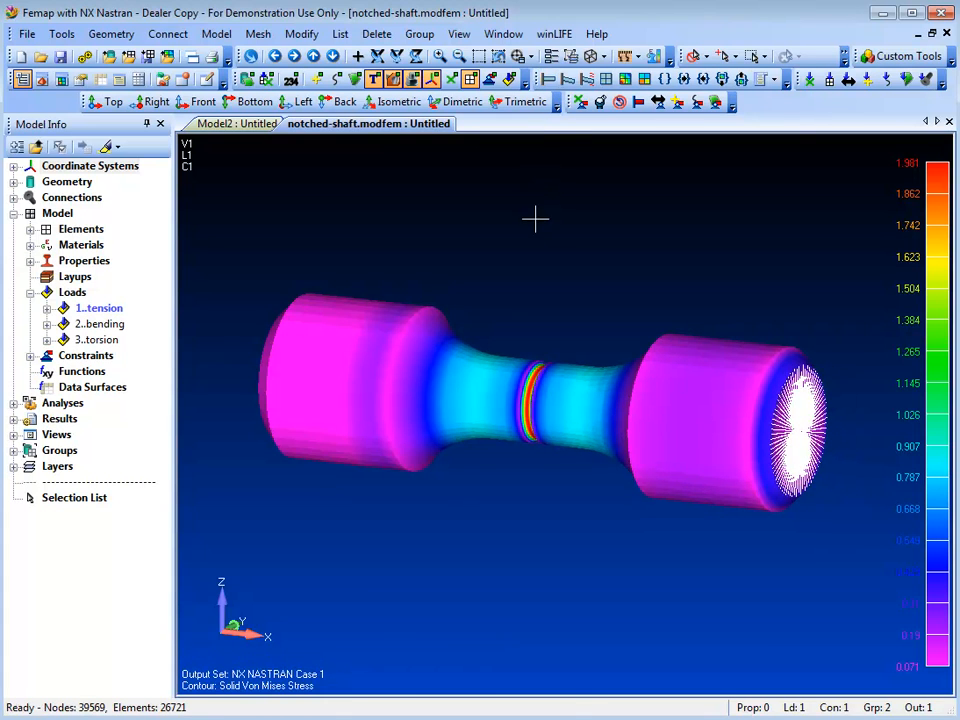
Step: Display the NX NASTRAN Case 2 output set and view its deformed shape, returning to the undeformed view
key(F5)
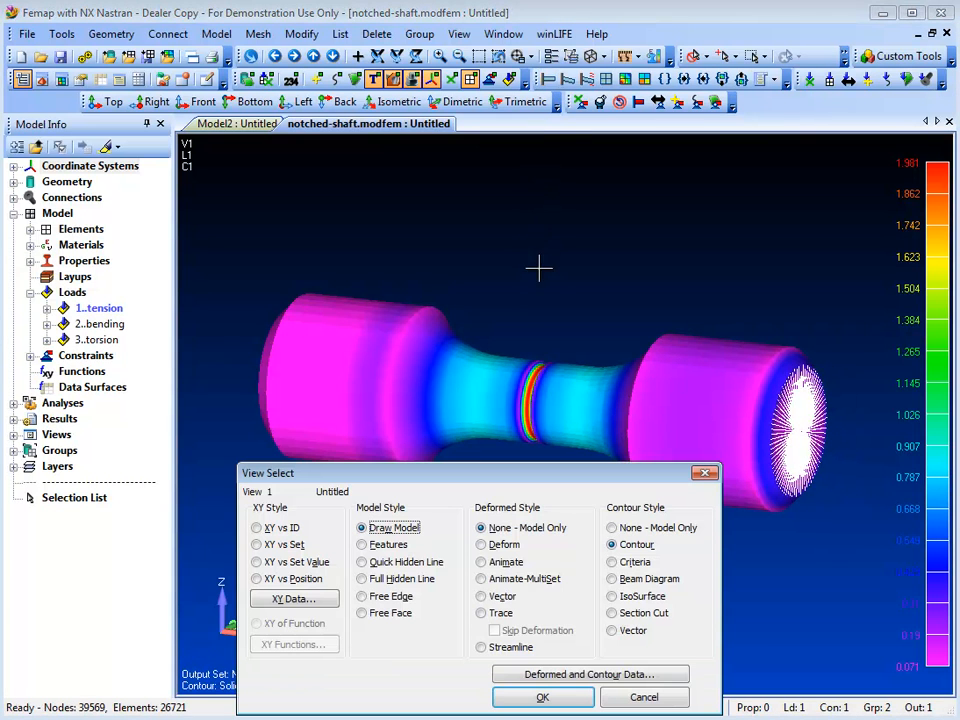
click(541, 675)
click(434, 491)
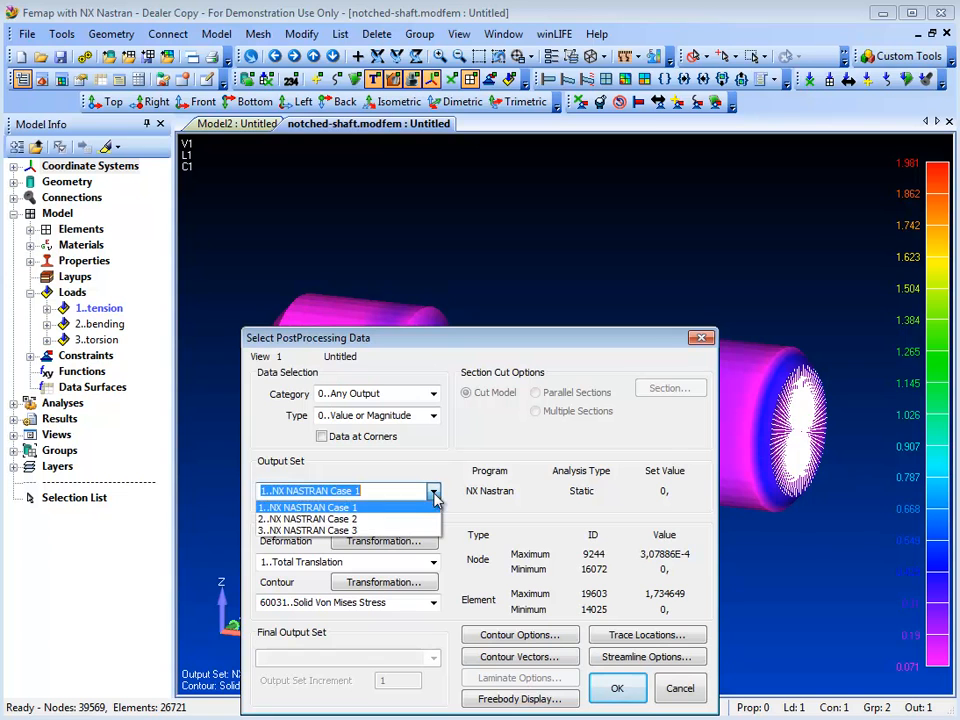
click(387, 518)
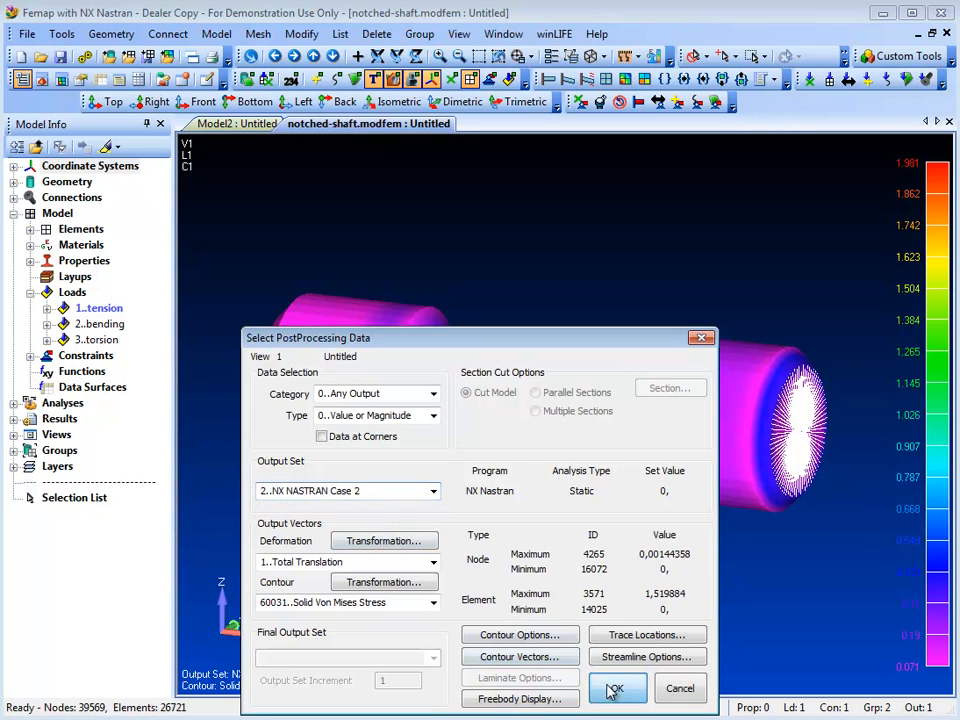
click(614, 690)
click(567, 698)
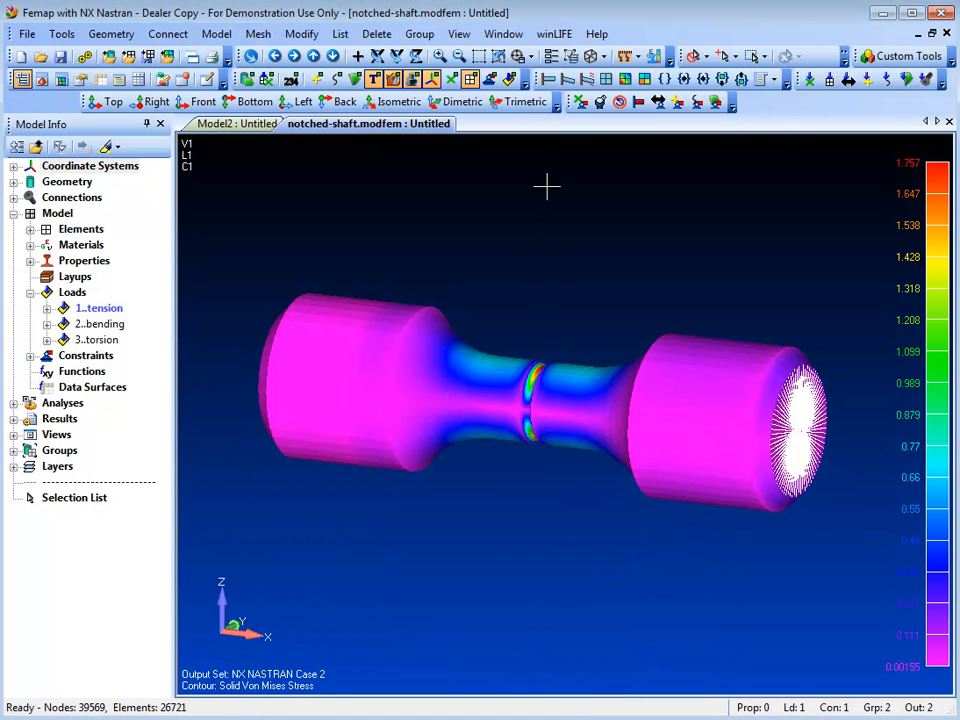
click(567, 79)
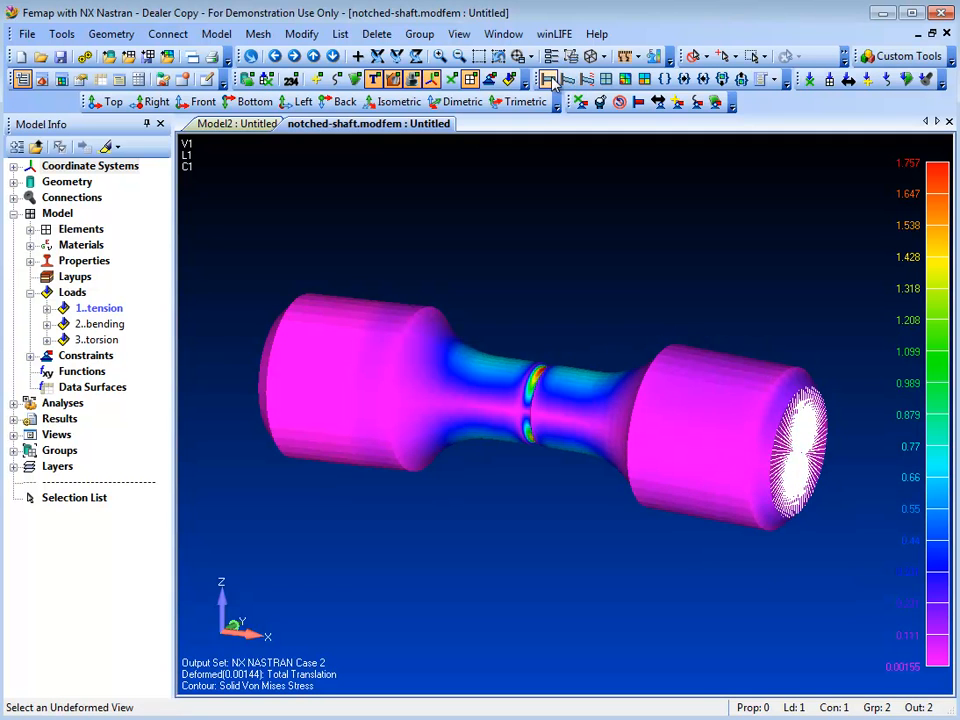
click(551, 80)
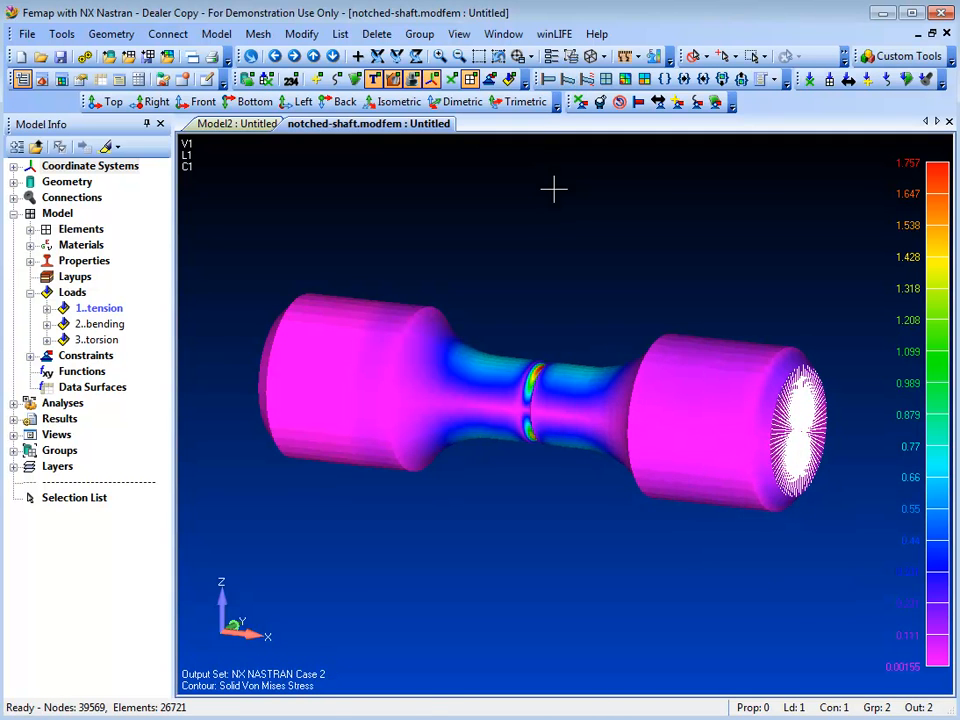
Step: Display the NX NASTRAN Case 3 output set and view its deformed shape, returning to the undeformed view
key(F5)
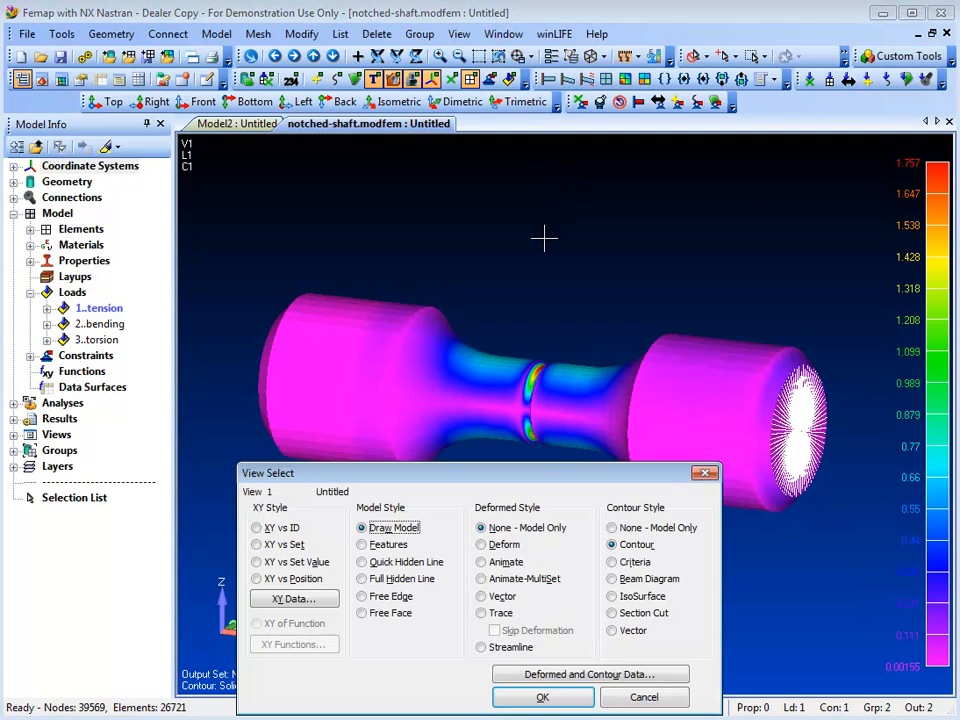
click(573, 676)
click(433, 491)
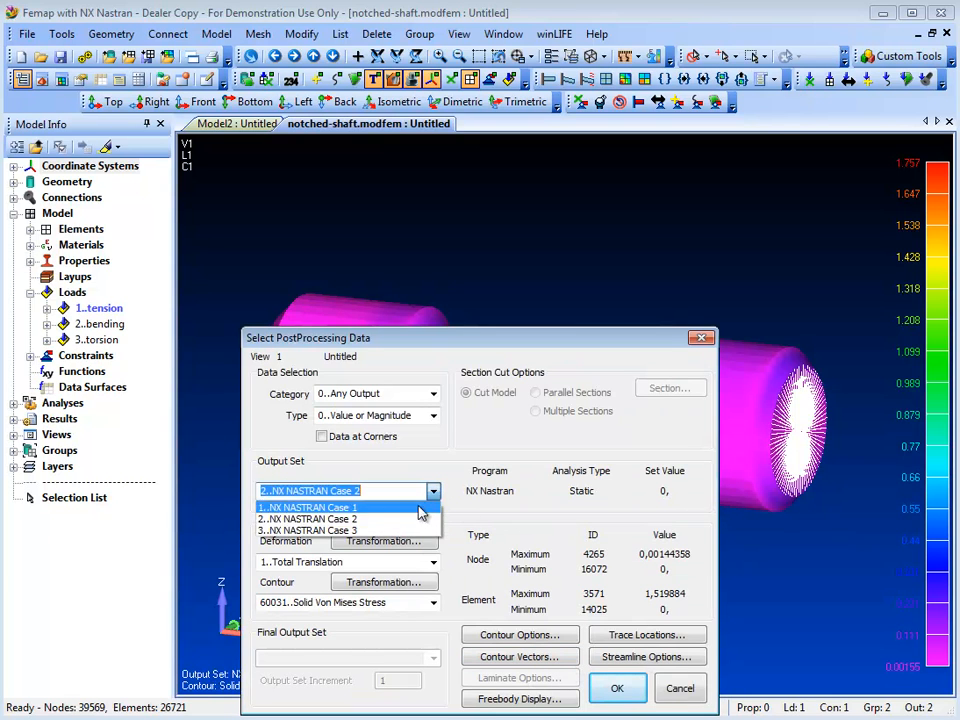
click(396, 530)
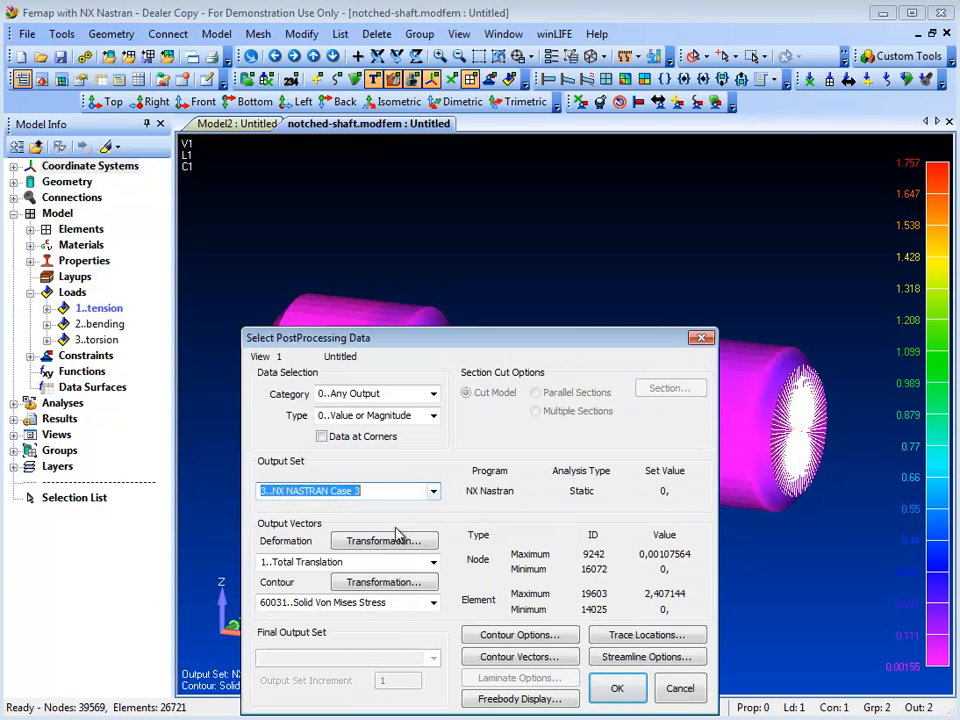
click(614, 687)
click(574, 698)
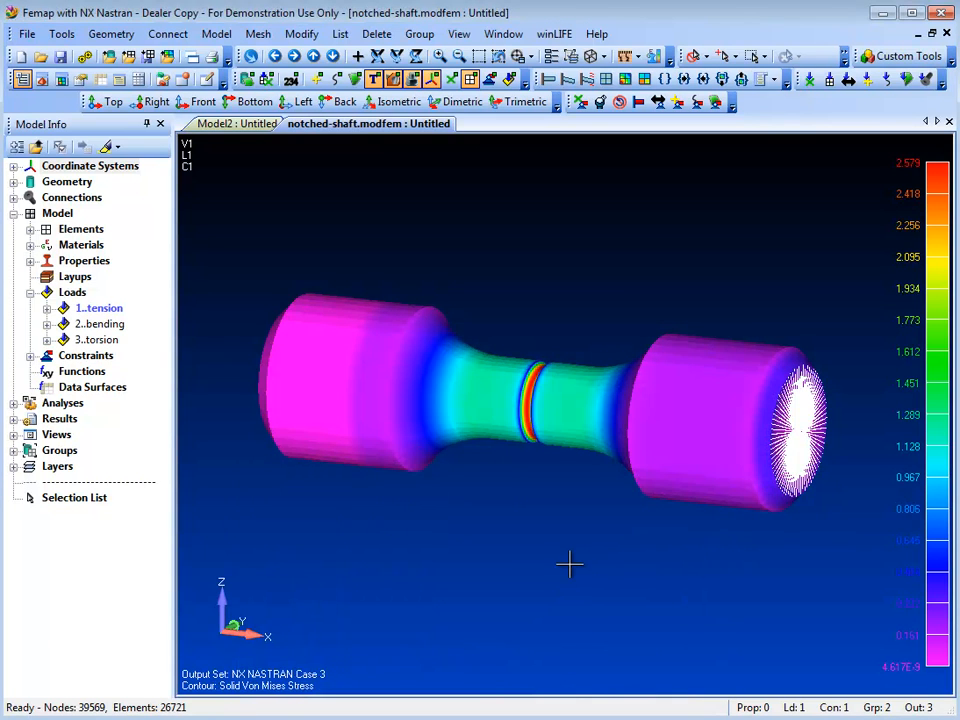
click(569, 82)
click(549, 80)
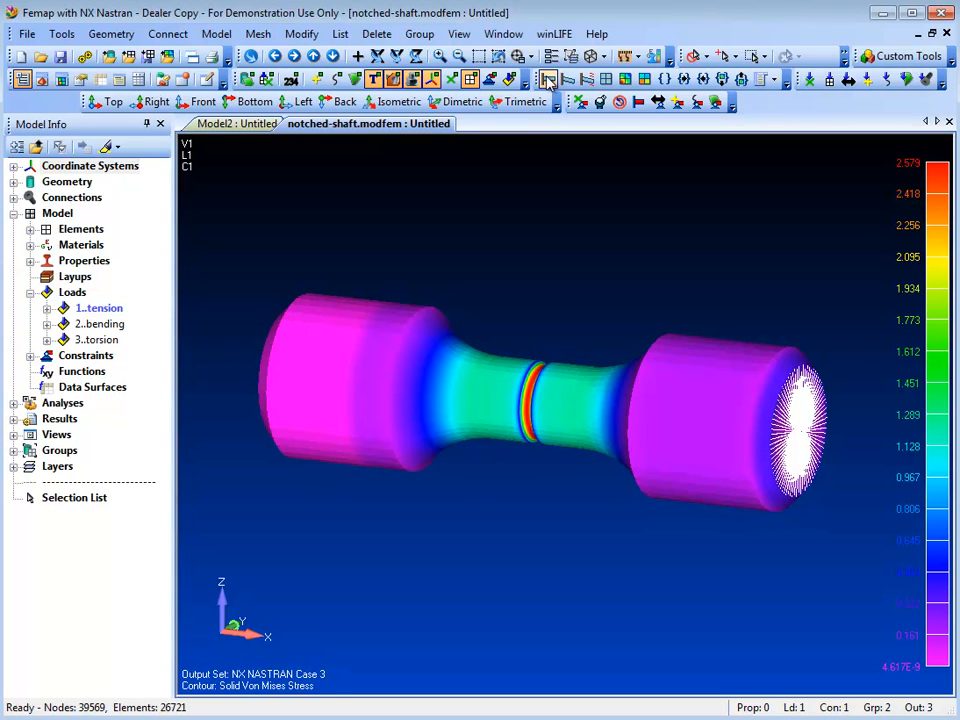
Step: Create a winLIFE node surface group with ID 9999 titled "Surface group", allowing a full rebuild of the database
click(553, 34)
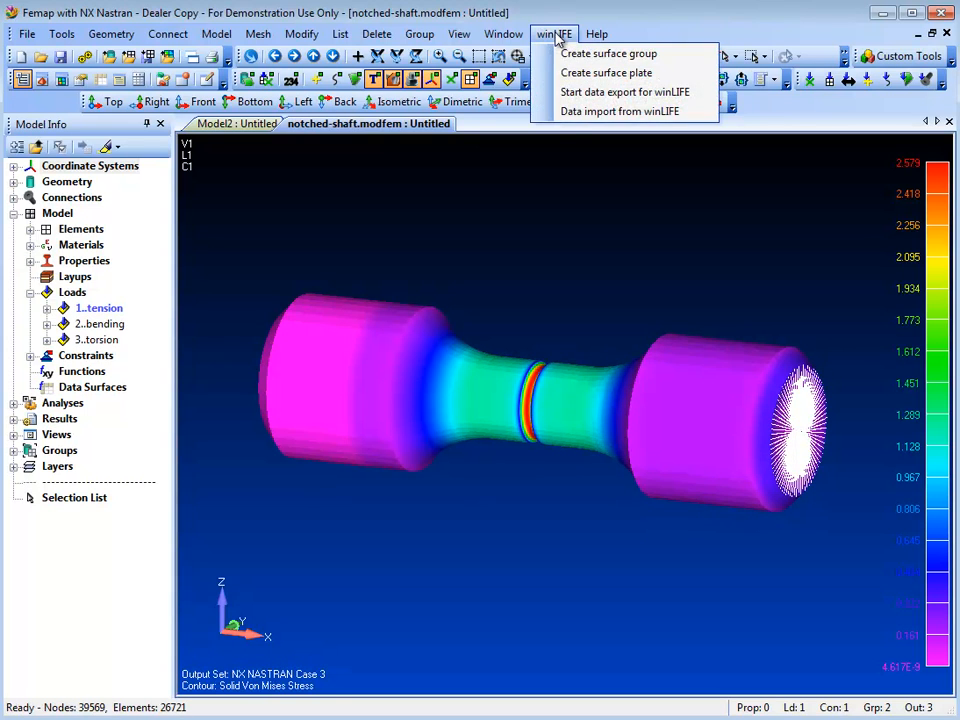
click(568, 56)
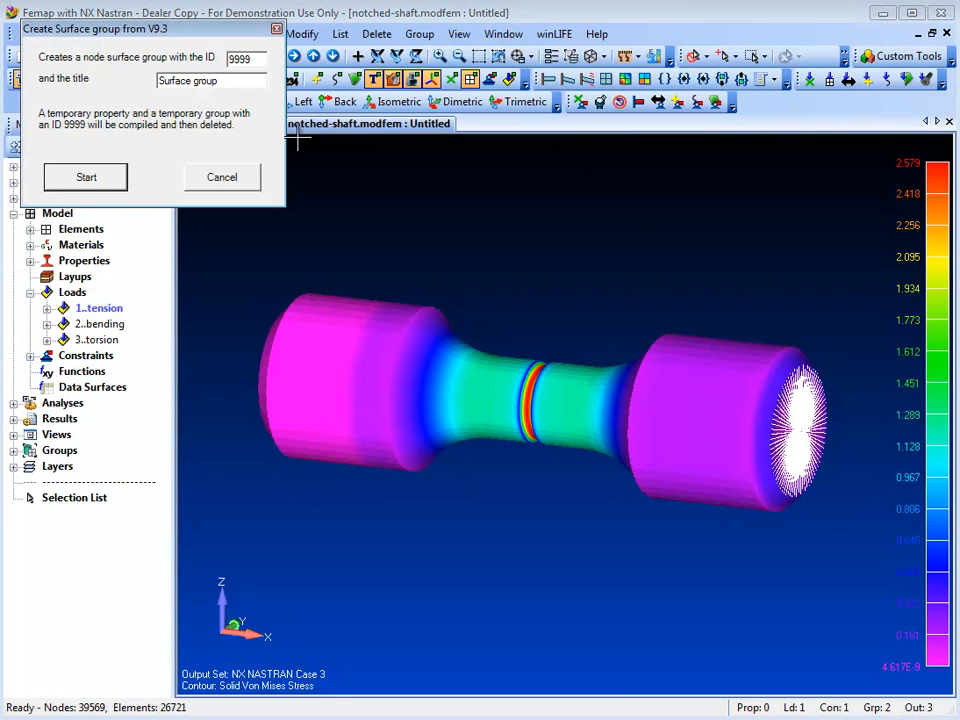
click(86, 178)
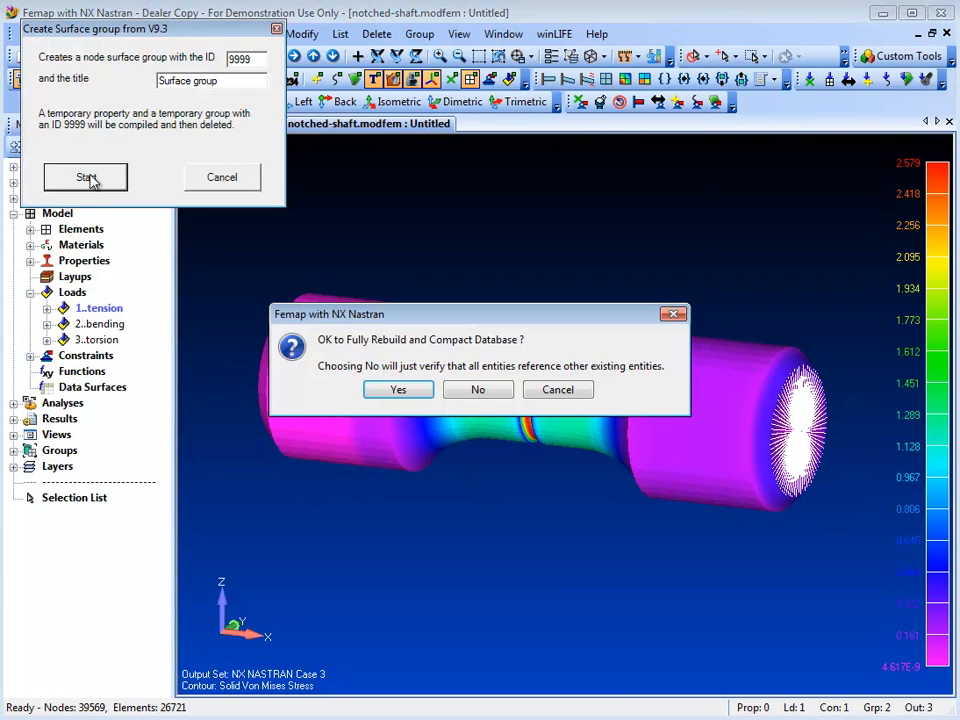
click(388, 390)
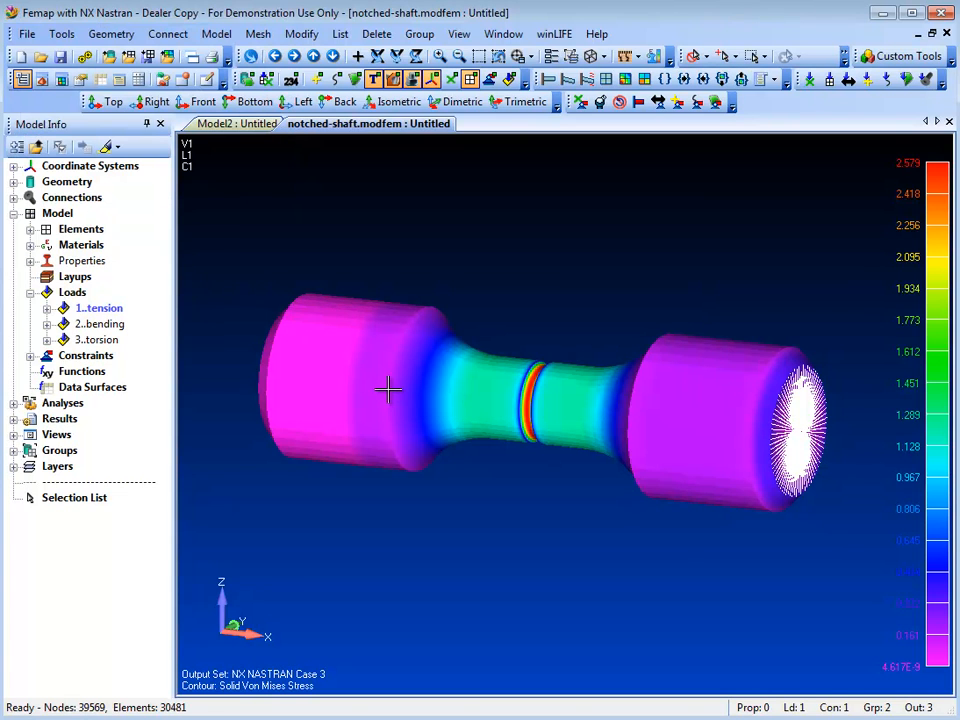
Step: Start a multiaxial winLIFE data export for solids only, without plates, and save it as an LST file named export
click(554, 34)
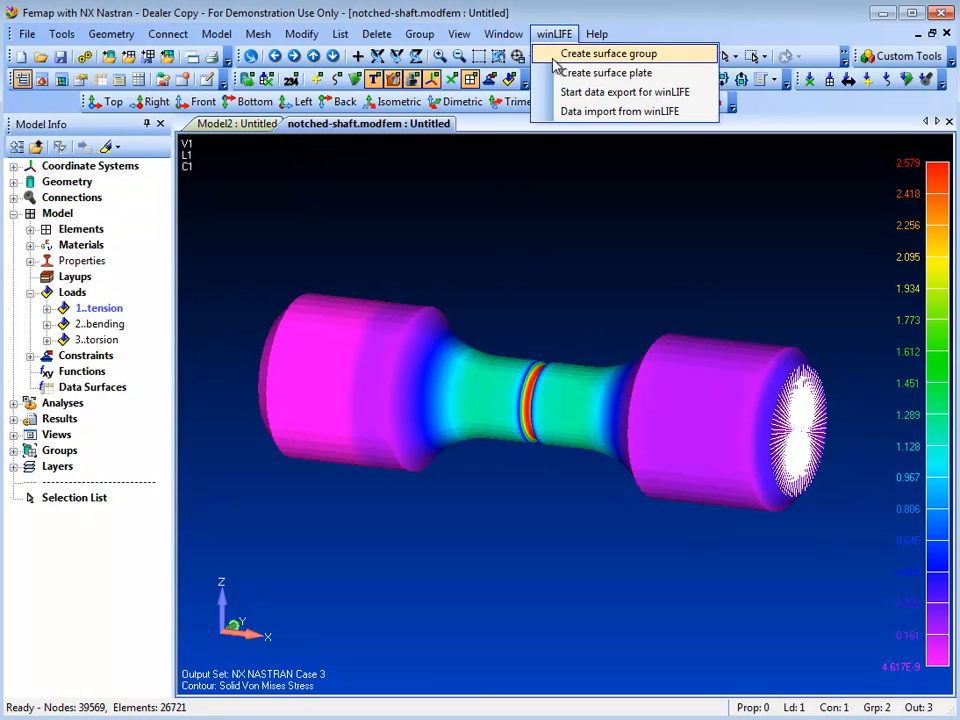
click(580, 92)
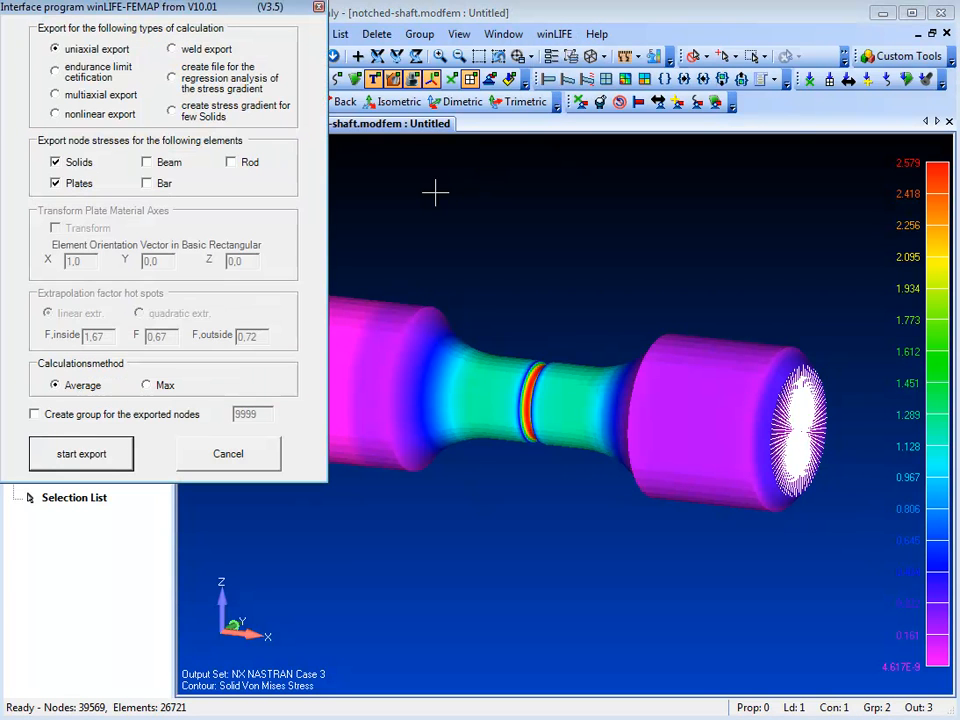
click(54, 96)
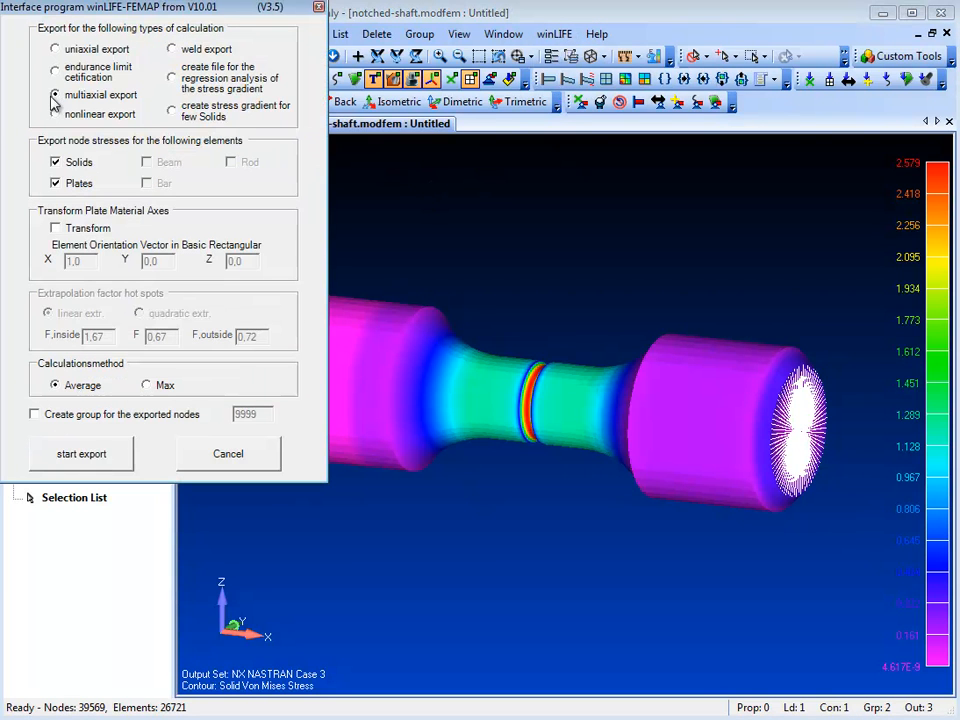
click(55, 184)
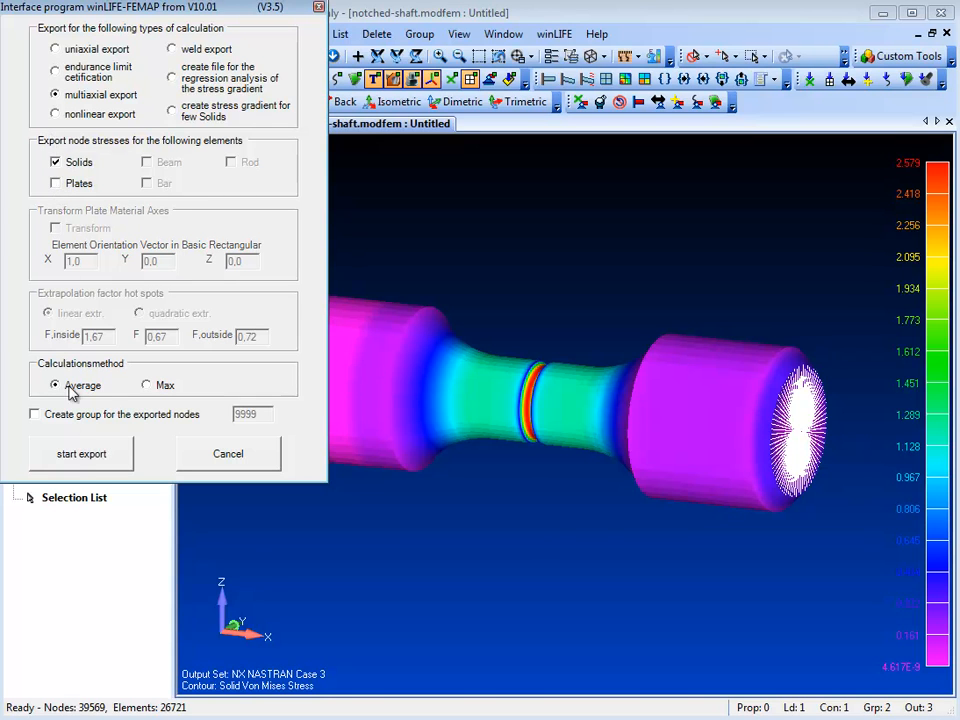
click(80, 454)
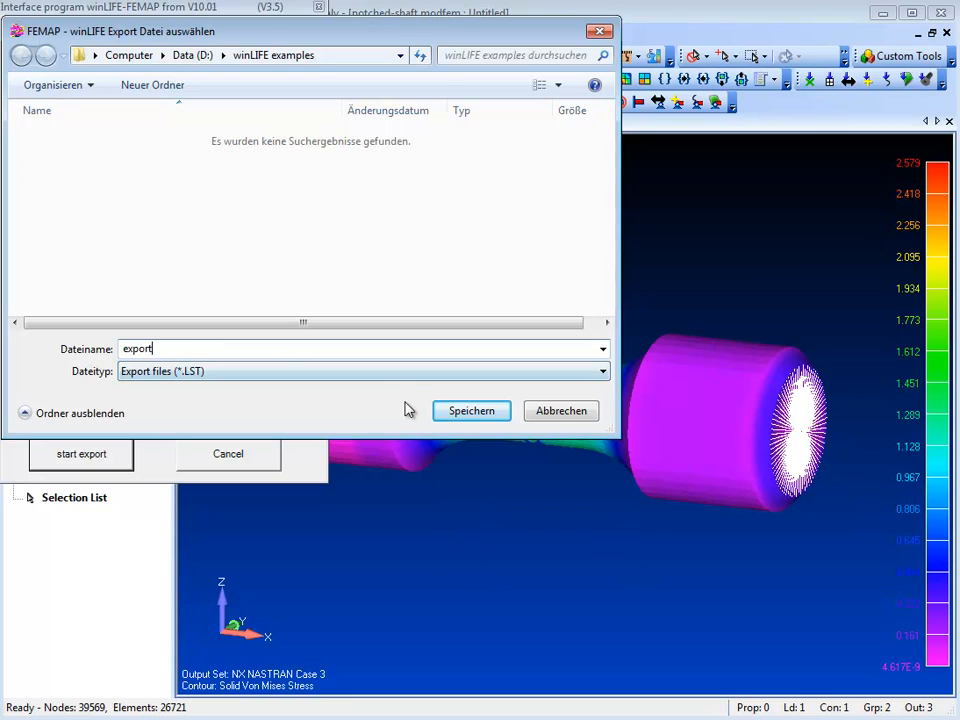
click(470, 411)
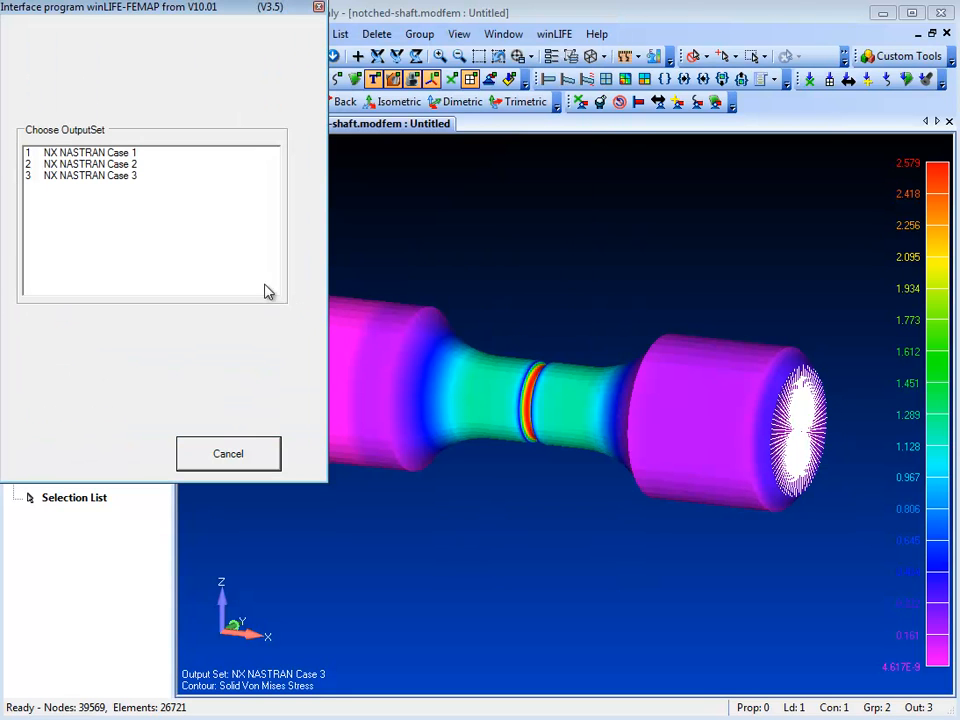
Step: Include the output sets NX NASTRAN Case 1, Case 2 and Case 3 in the export
click(114, 153)
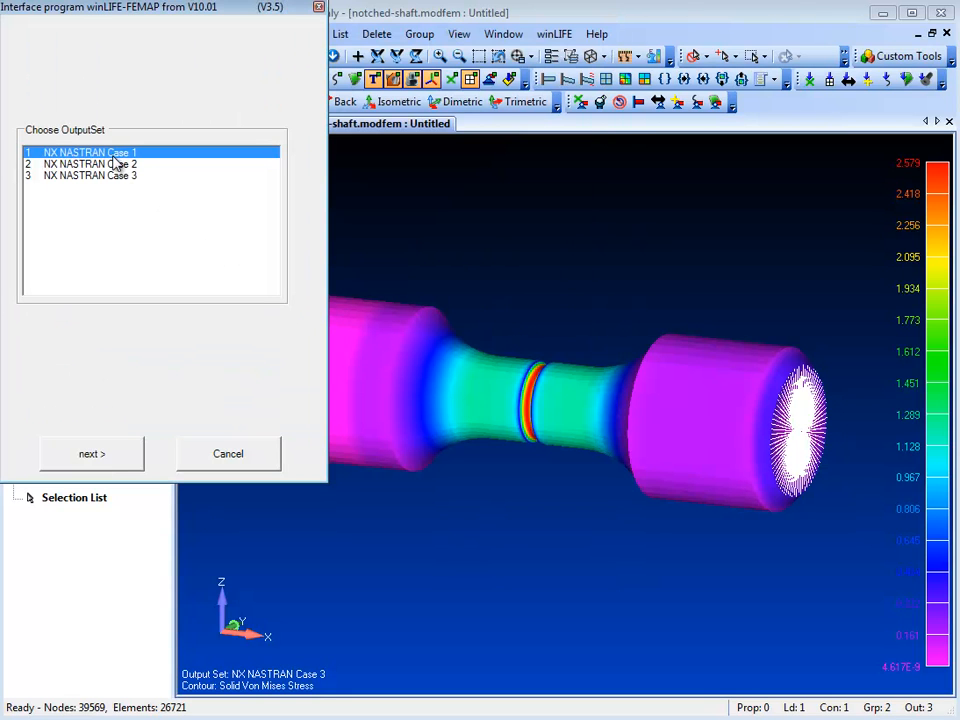
shift+click(118, 176)
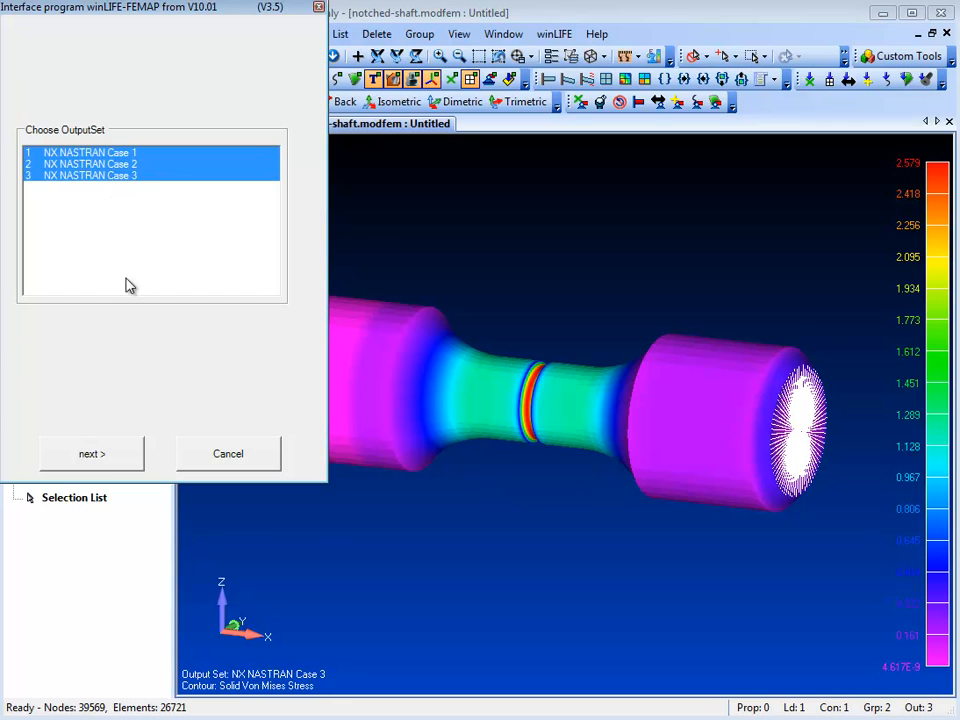
click(92, 455)
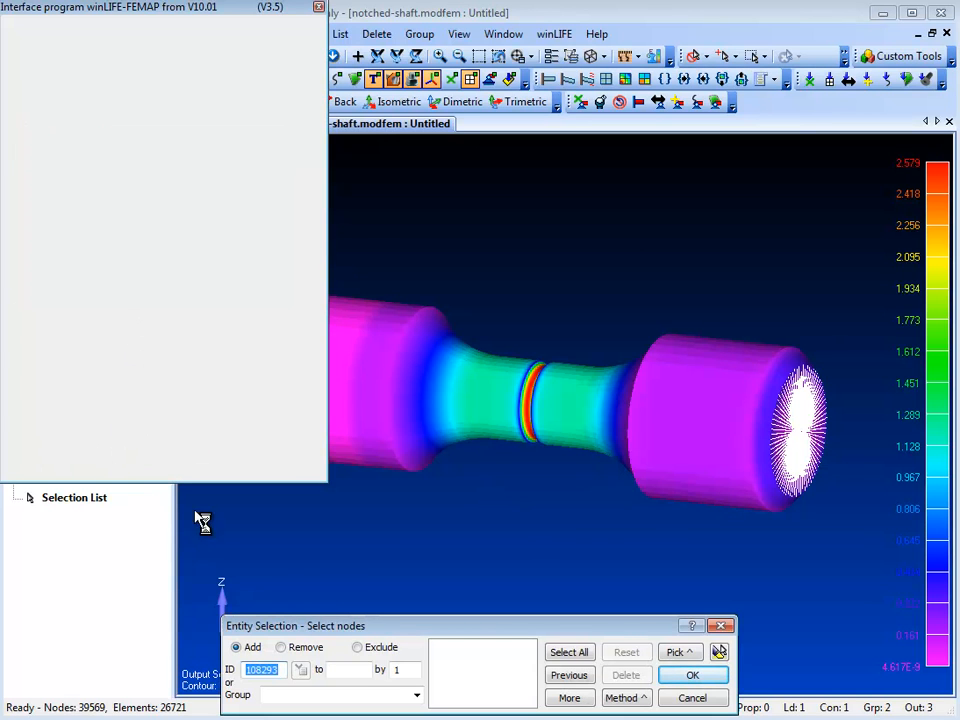
Step: Export the nodes of group 9999, Surface group, and close the winLIFE export interface
drag(382, 628, 474, 542)
click(510, 608)
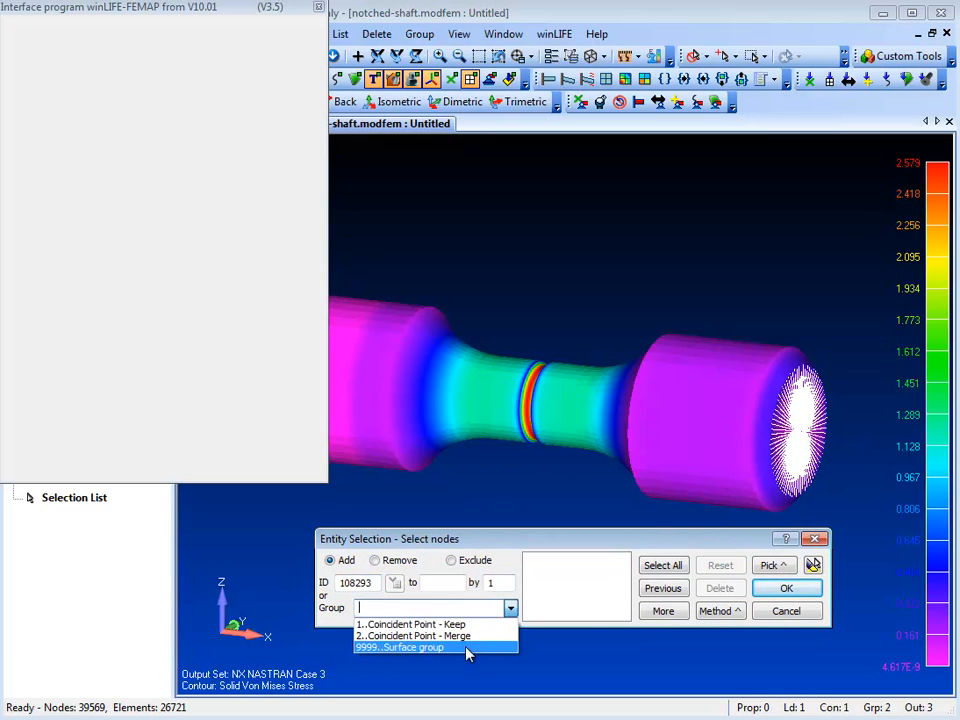
click(480, 647)
click(661, 612)
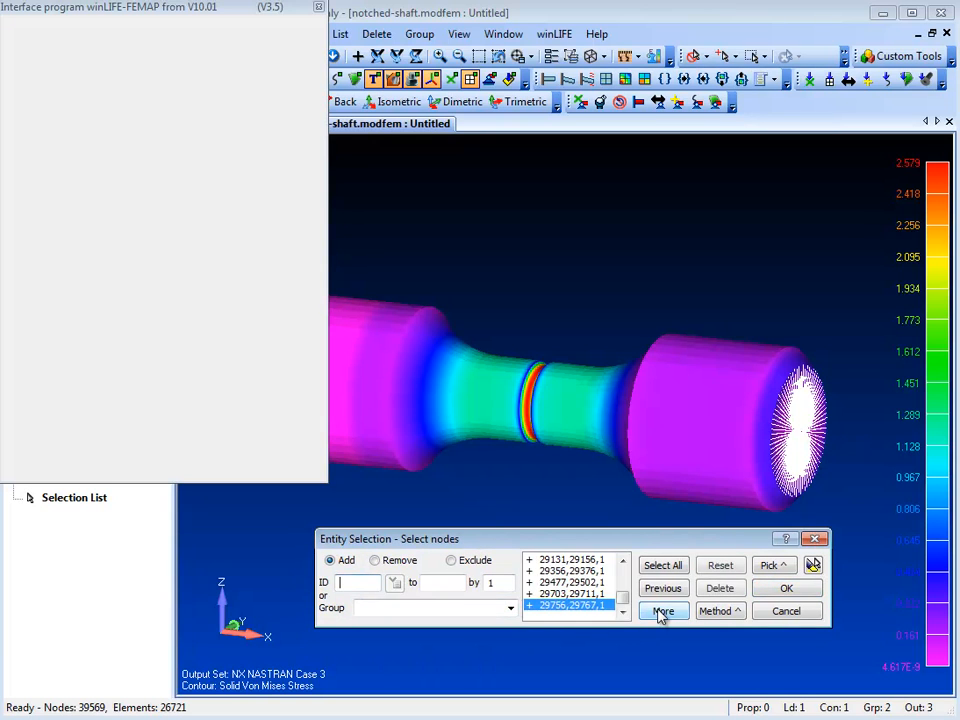
click(787, 589)
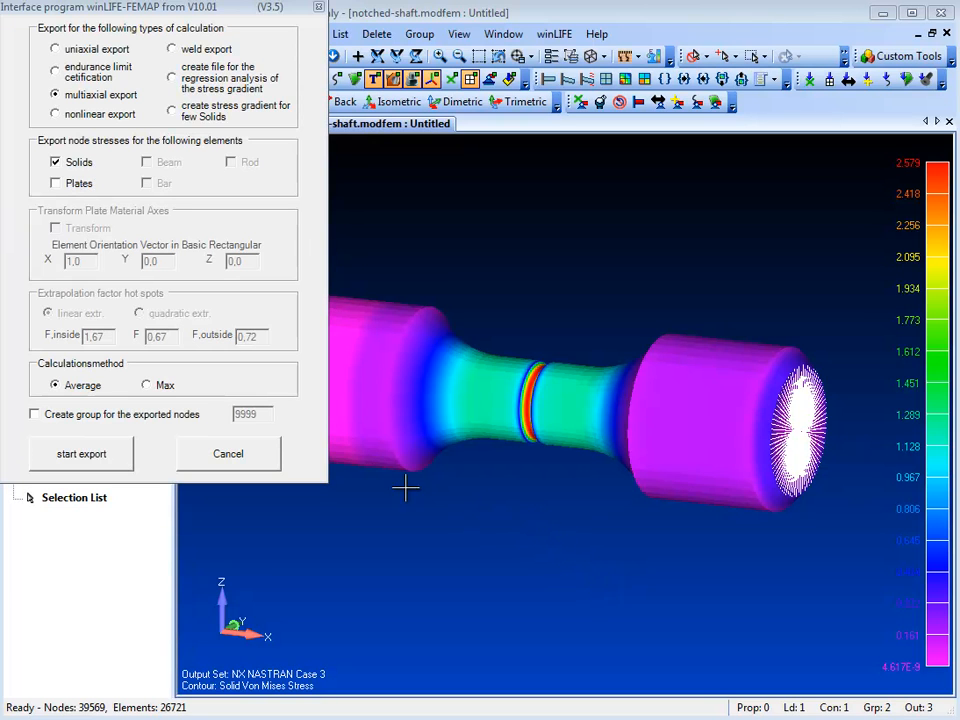
click(236, 452)
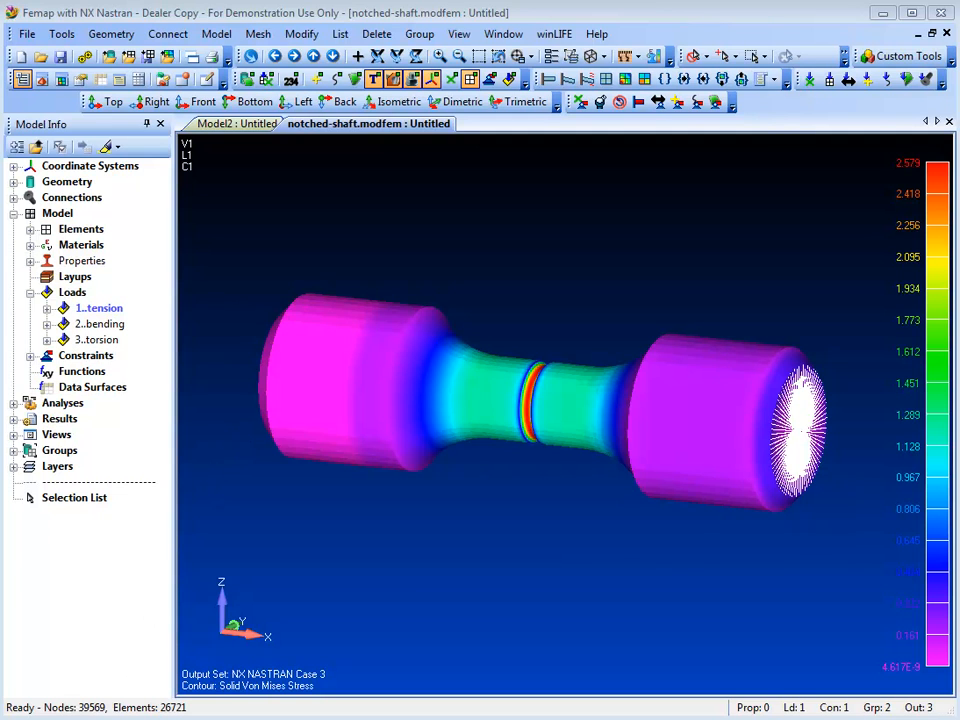
Step: Switch to the winLIFE examples folder, inspect the node stresses in export_00000001.LST, and close the file and folder
key(alt+Tab)
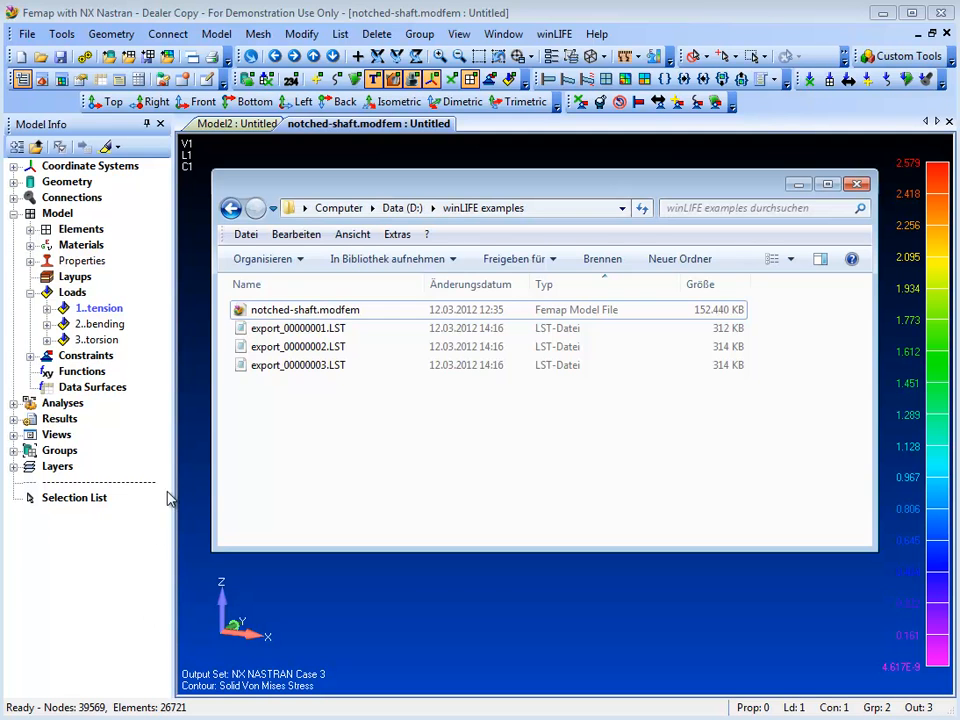
click(280, 332)
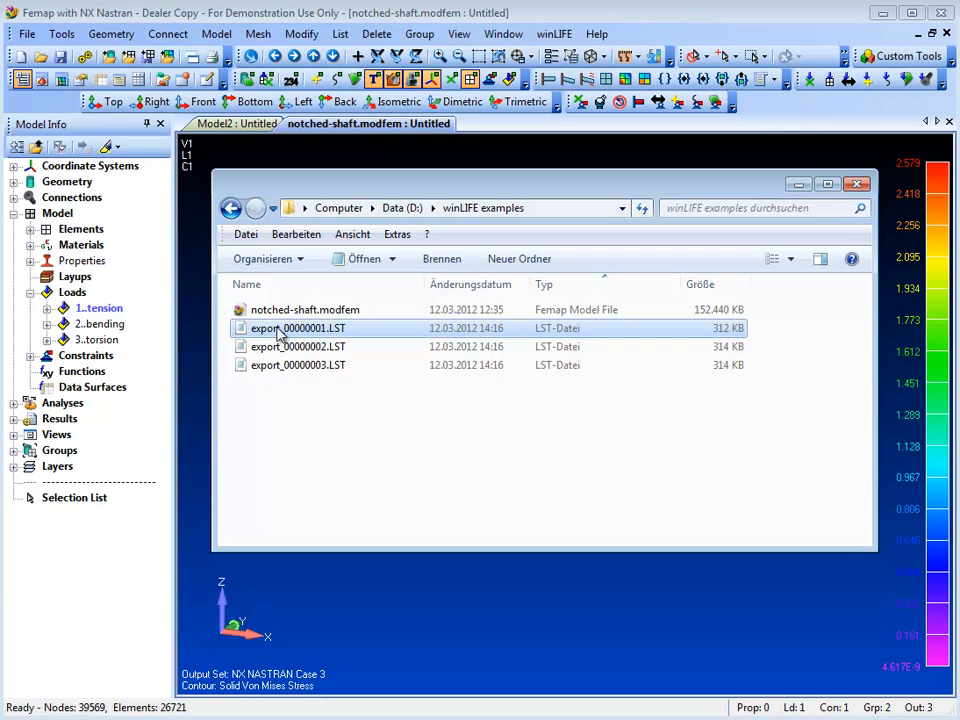
click(360, 258)
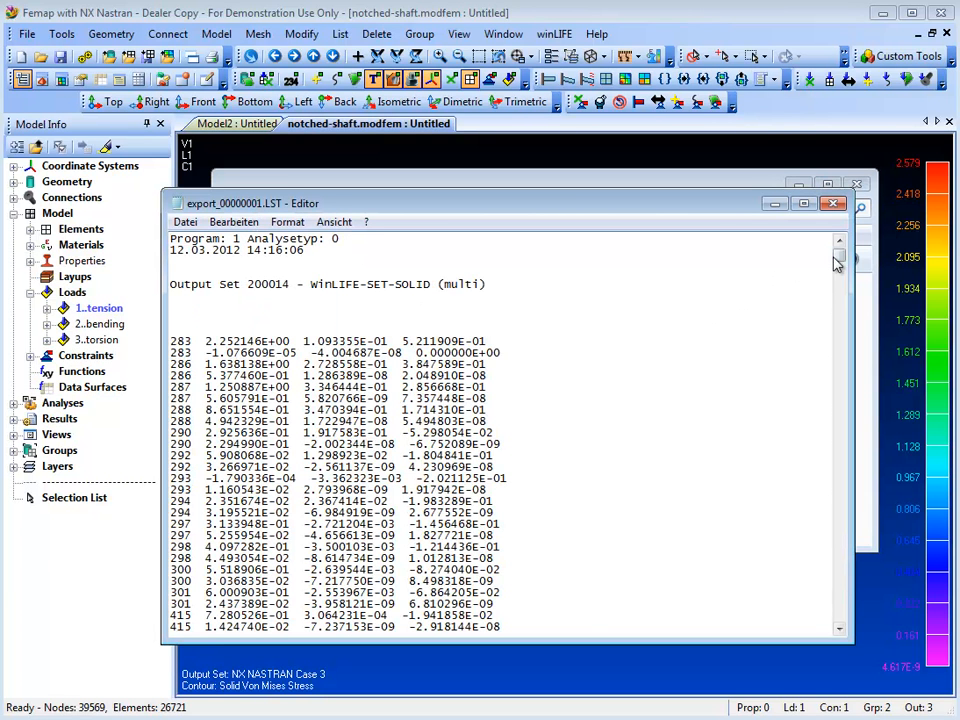
mouse_move(841, 259)
mouse_down()
mouse_move(840, 491)
mouse_move(853, 592)
mouse_move(853, 620)
mouse_move(842, 621)
mouse_move(804, 289)
mouse_move(848, 252)
mouse_up()
click(832, 204)
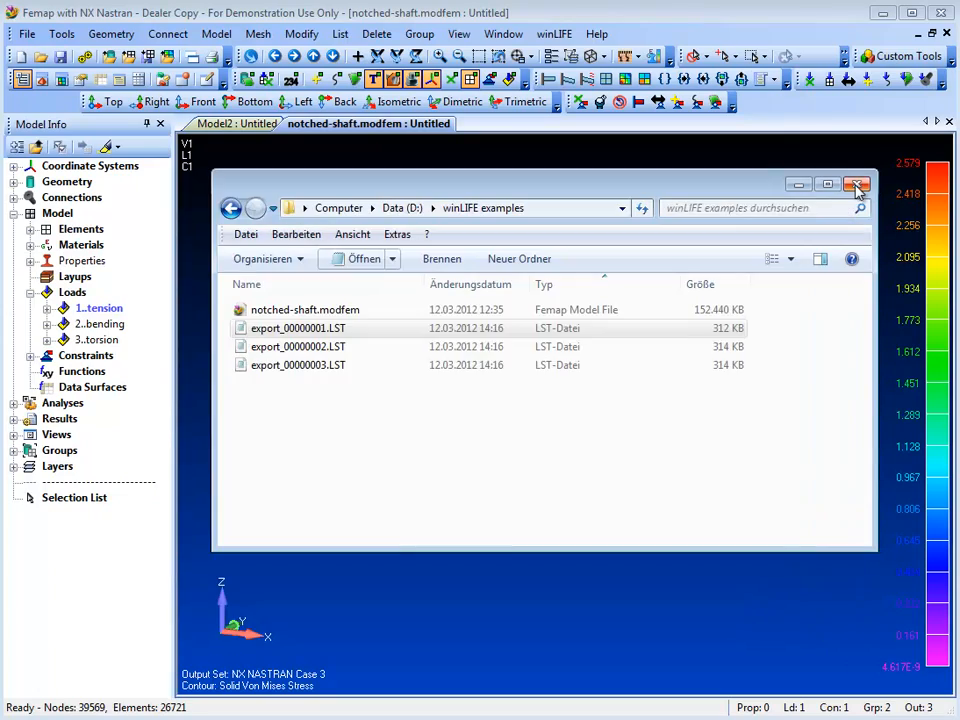
click(857, 186)
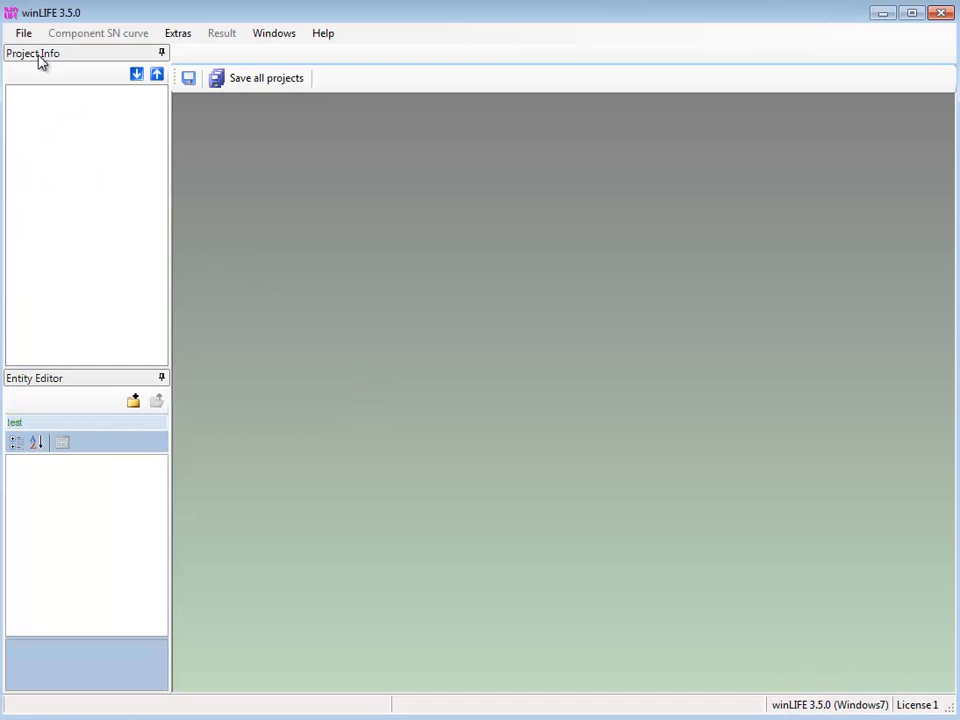
Step: Create a new endurance limit certification project named example_18 in winLIFE
click(23, 33)
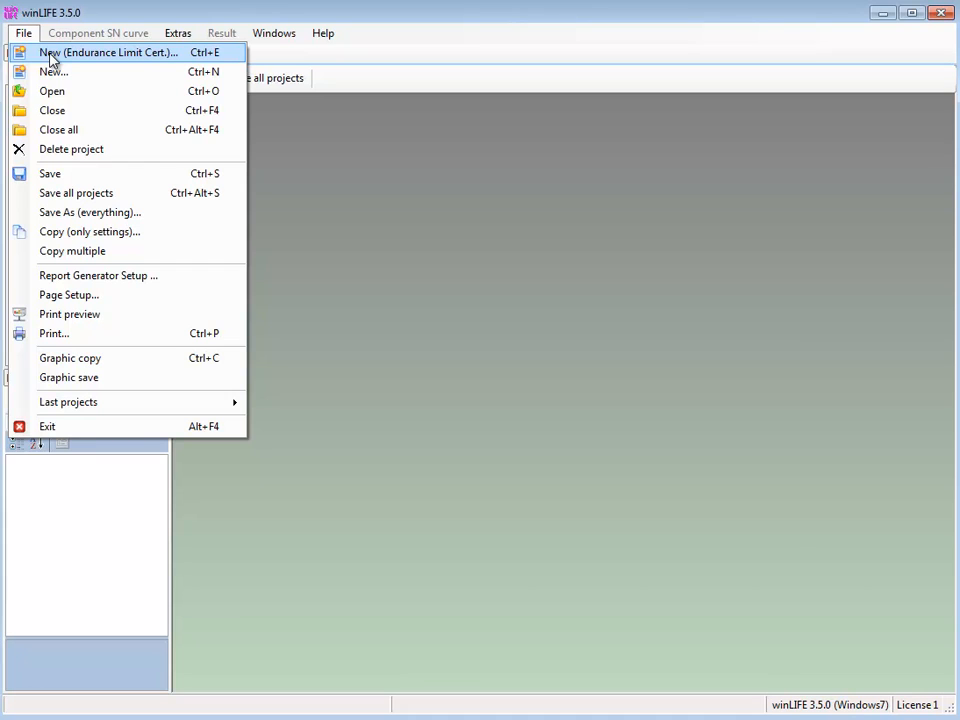
click(52, 56)
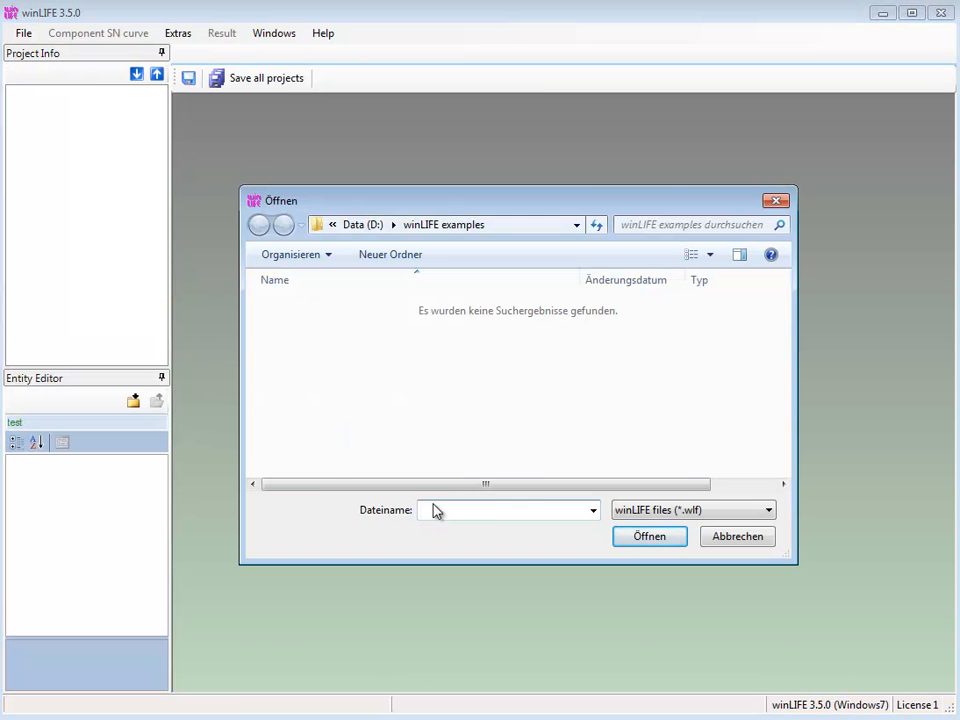
text(example_18)
click(649, 536)
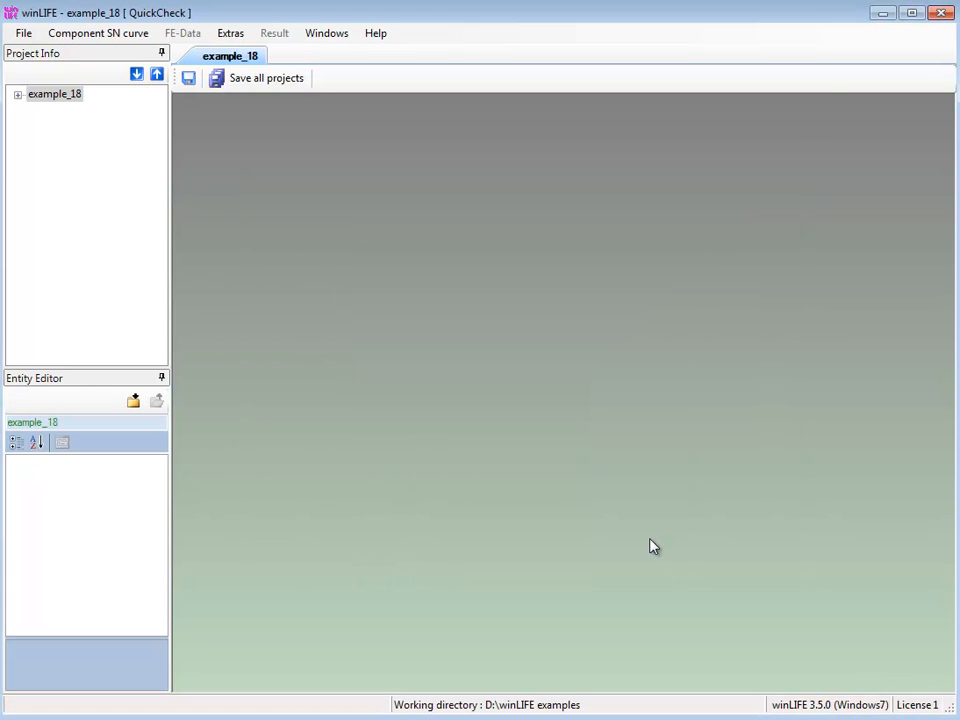
Step: Start a new component SN curve with the generator and set Rm to 920 and Re to 743 N/mm²
click(106, 35)
click(88, 55)
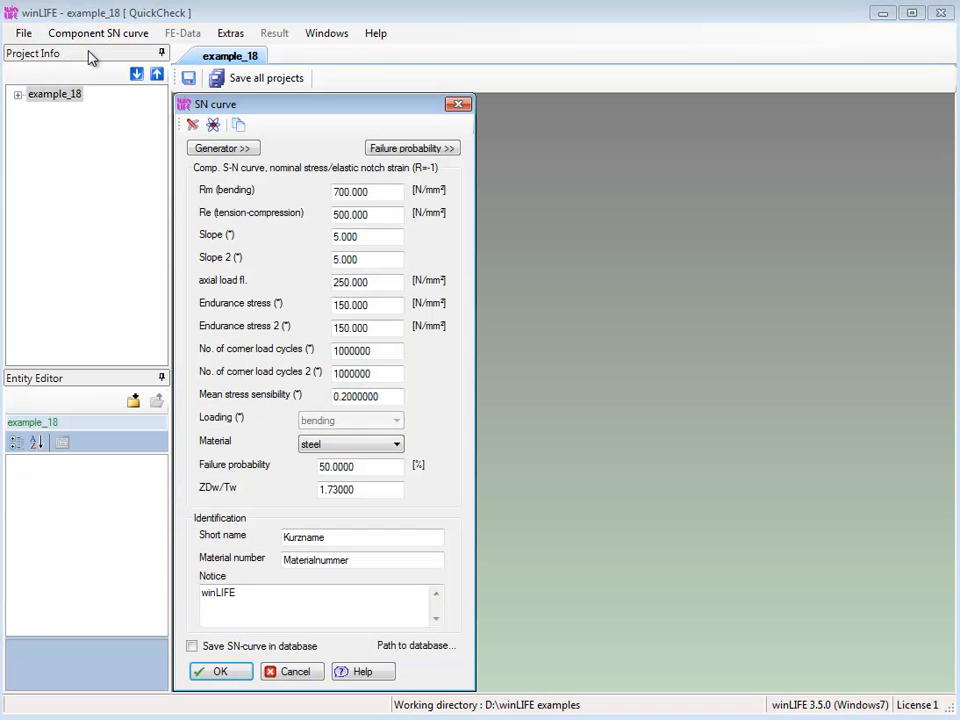
click(203, 149)
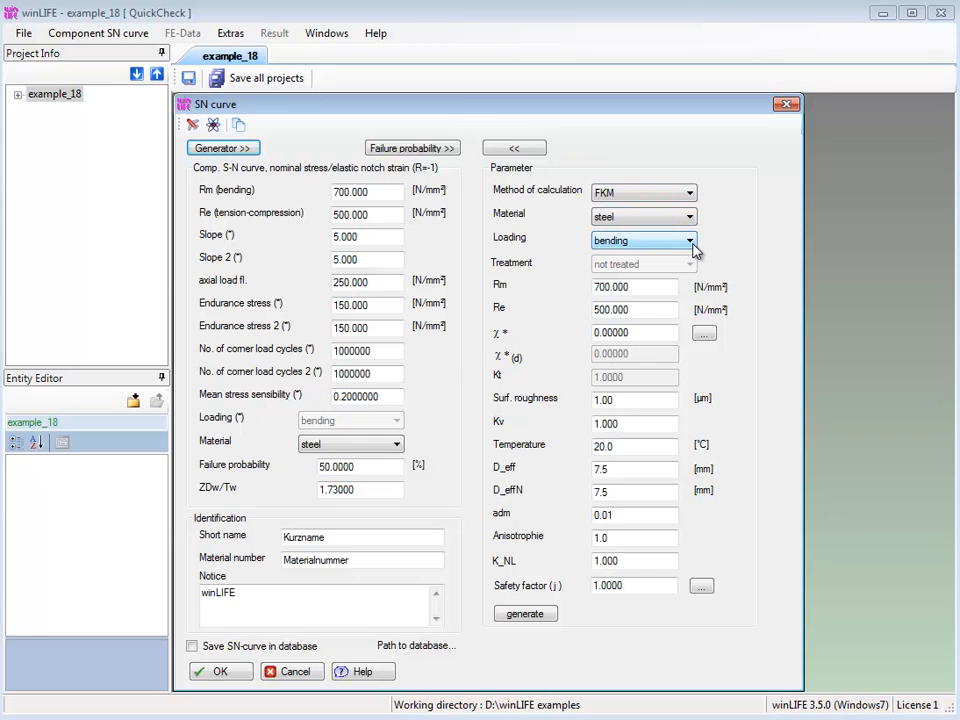
drag(656, 287, 580, 289)
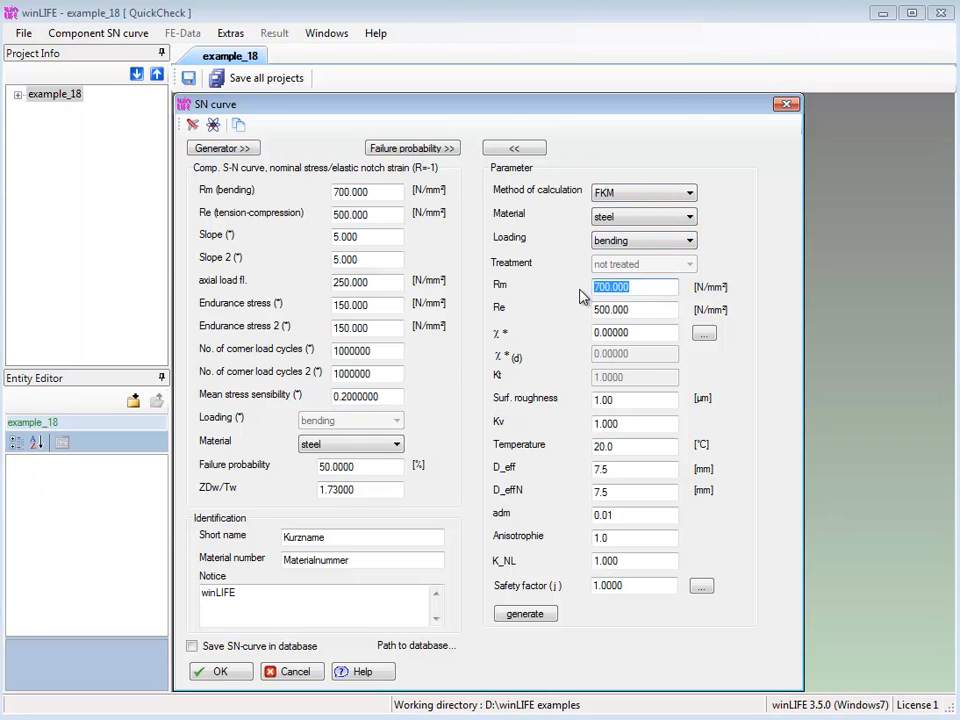
text(920)
drag(635, 309, 593, 320)
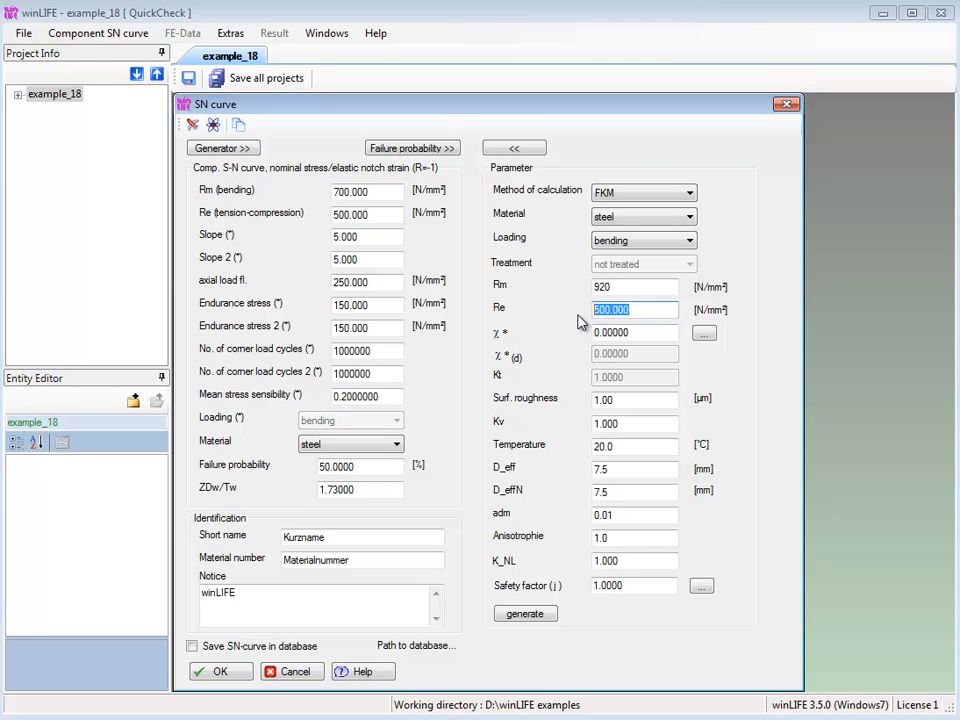
text(743)
Step: Set the surface roughness to 8 µm and D_eff to 22 mm, and generate and accept the SN curve
click(607, 400)
drag(607, 400, 589, 401)
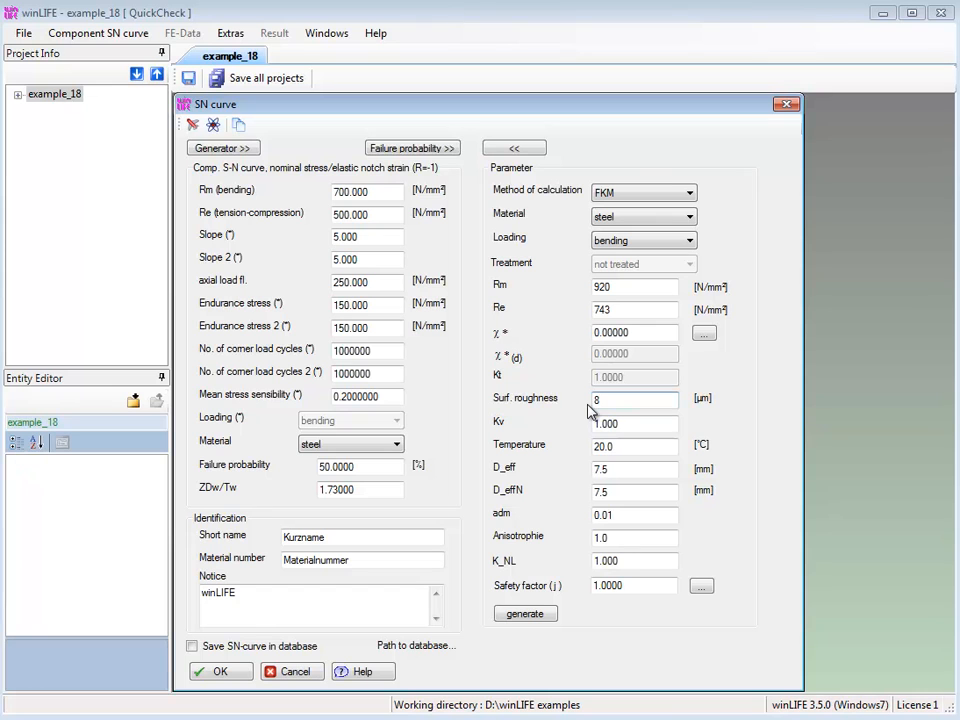
drag(612, 469, 570, 490)
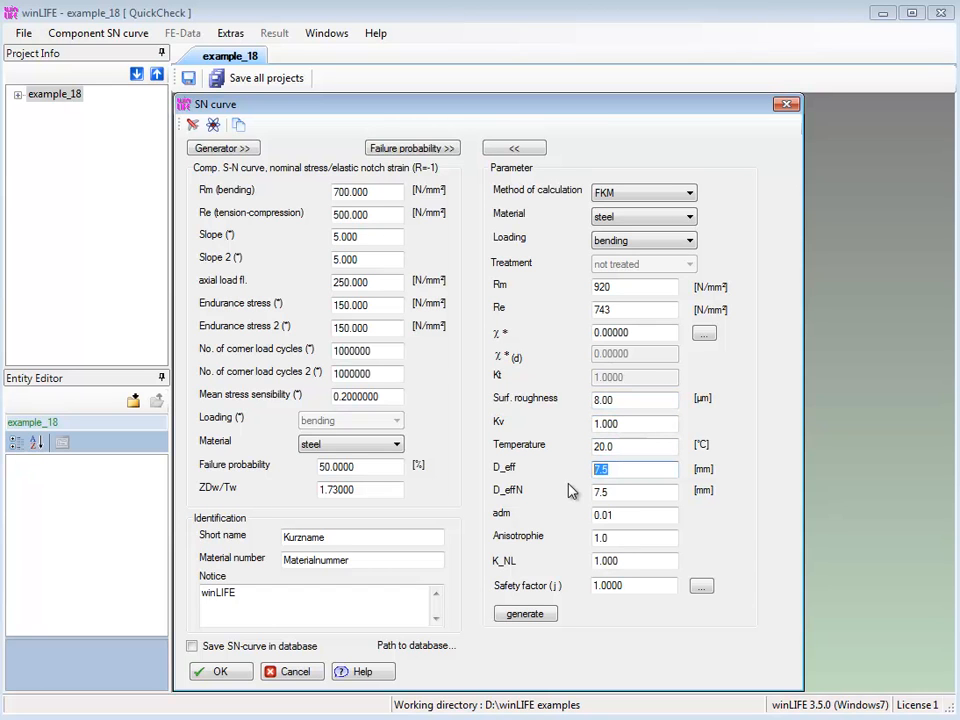
text(22)
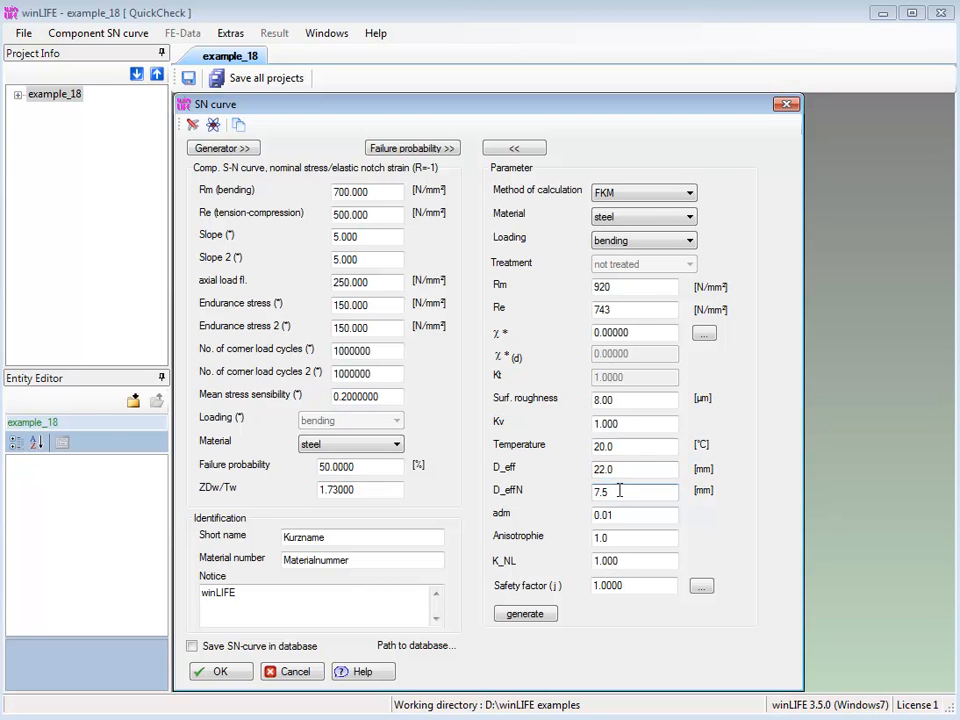
click(641, 587)
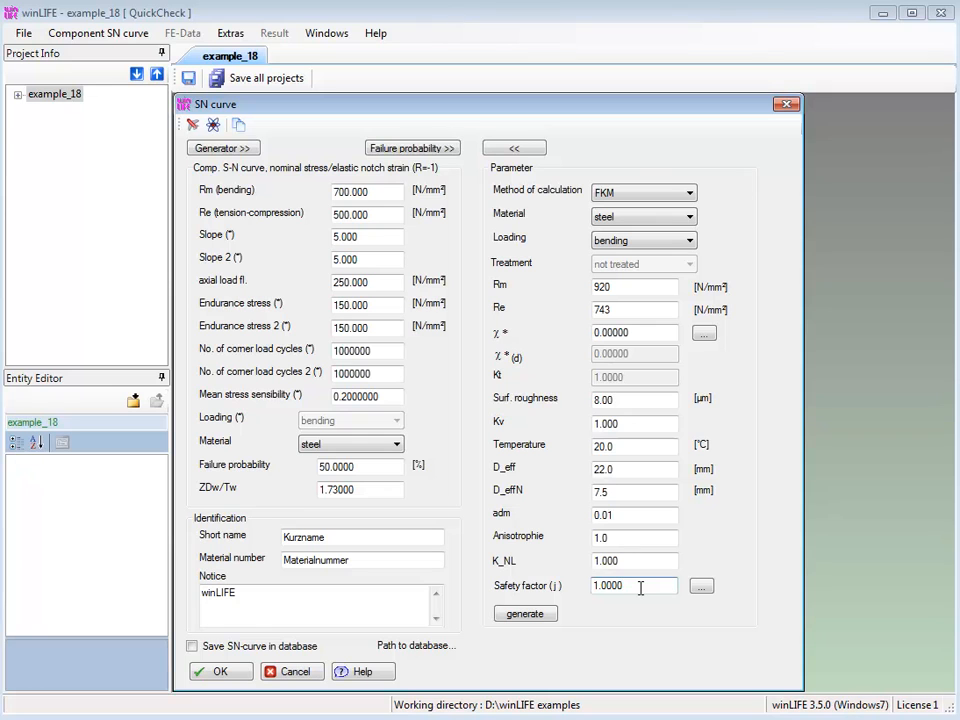
click(537, 617)
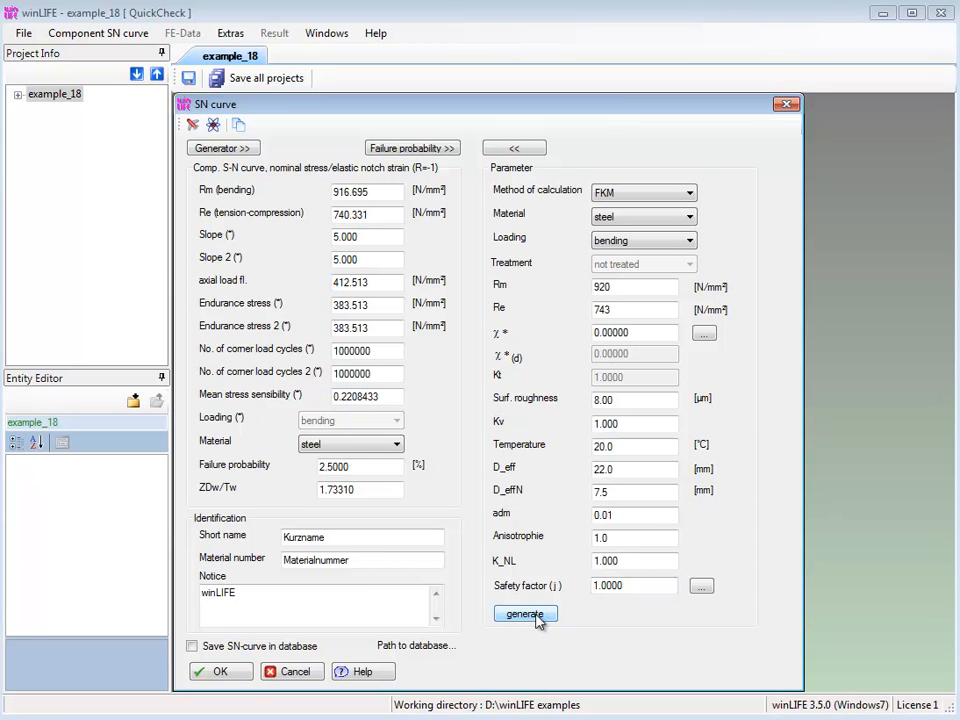
click(230, 676)
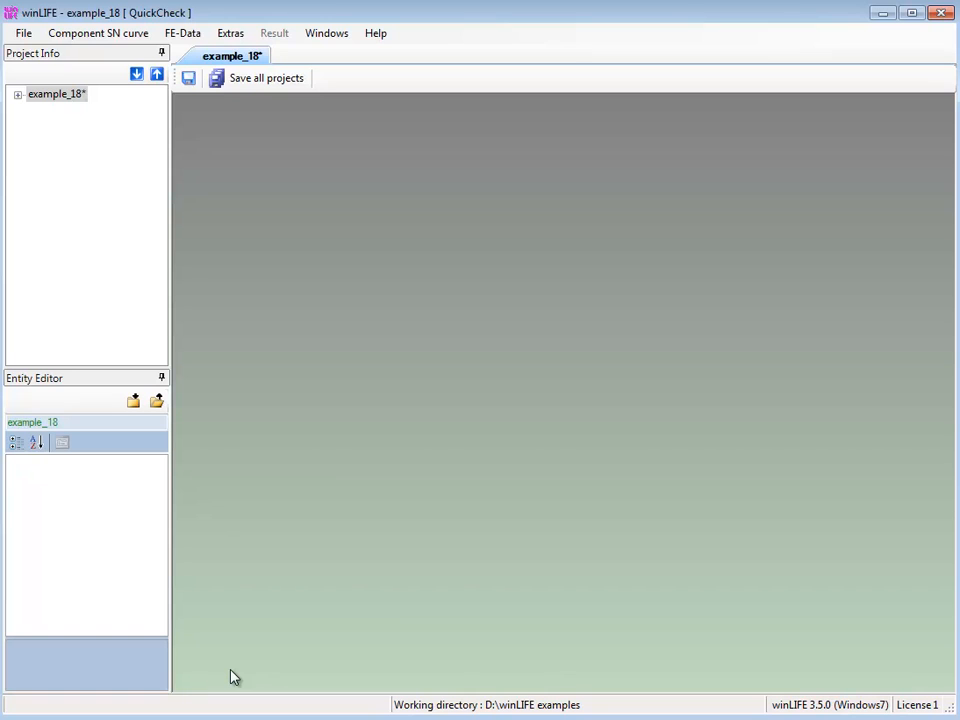
Step: Display the component SN curve diagram and maximize it for review
click(124, 38)
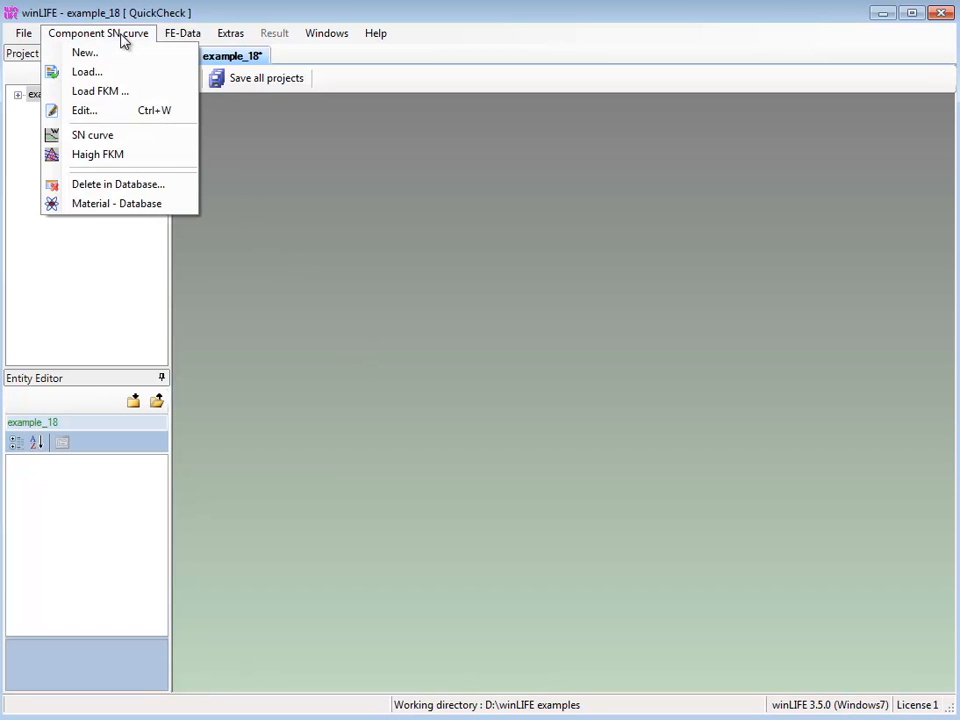
click(95, 139)
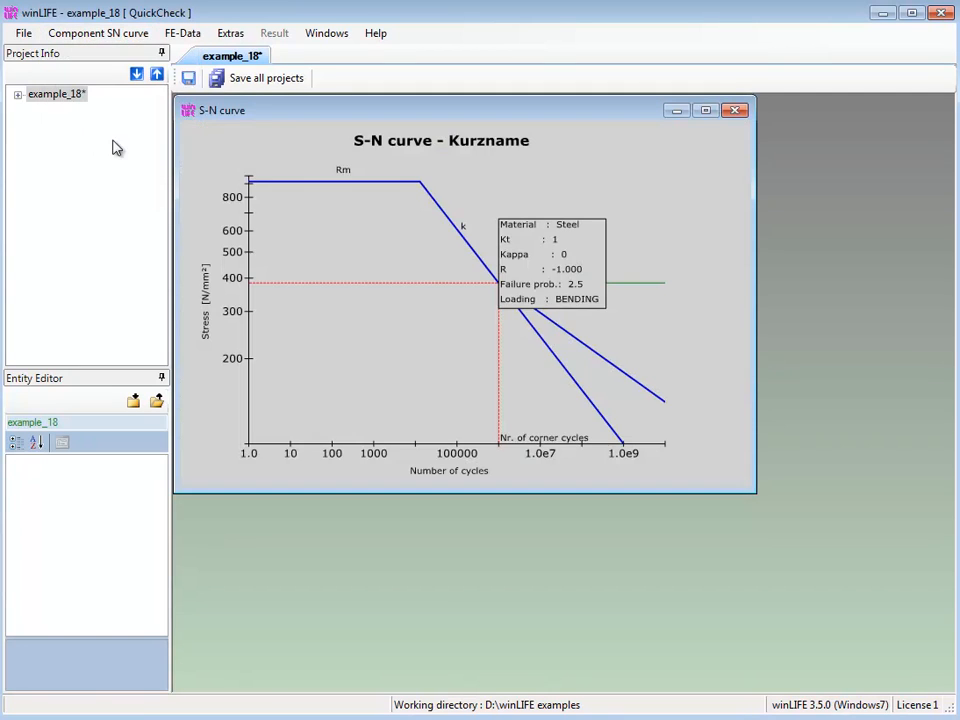
double_click(294, 117)
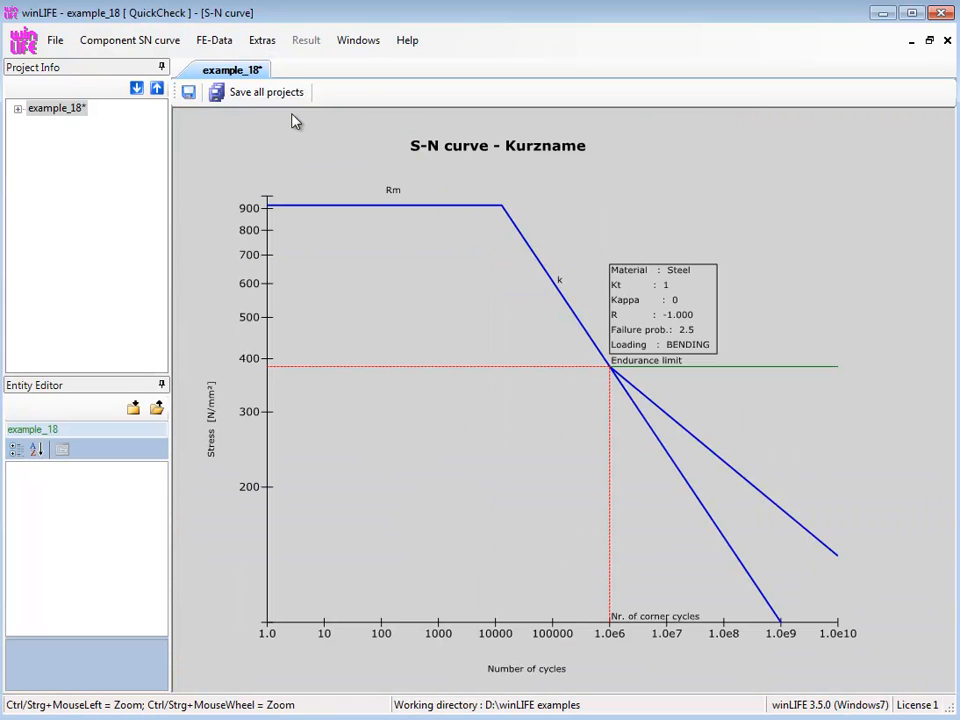
Step: Start an FE data import and assign export_00000001.LST as the first FE result file
click(224, 42)
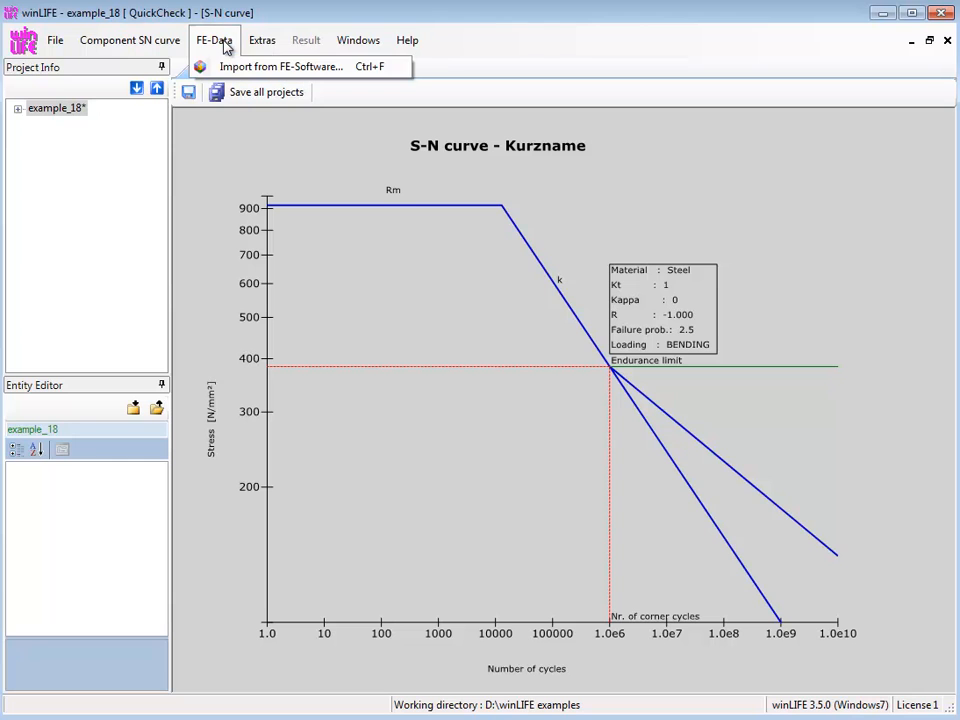
click(237, 70)
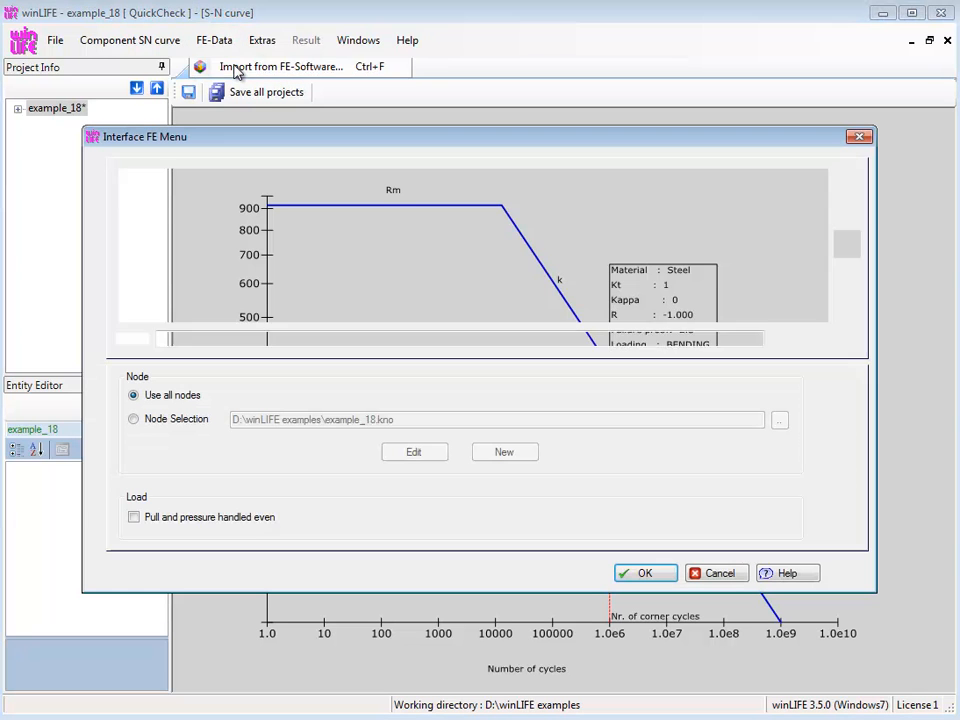
click(376, 201)
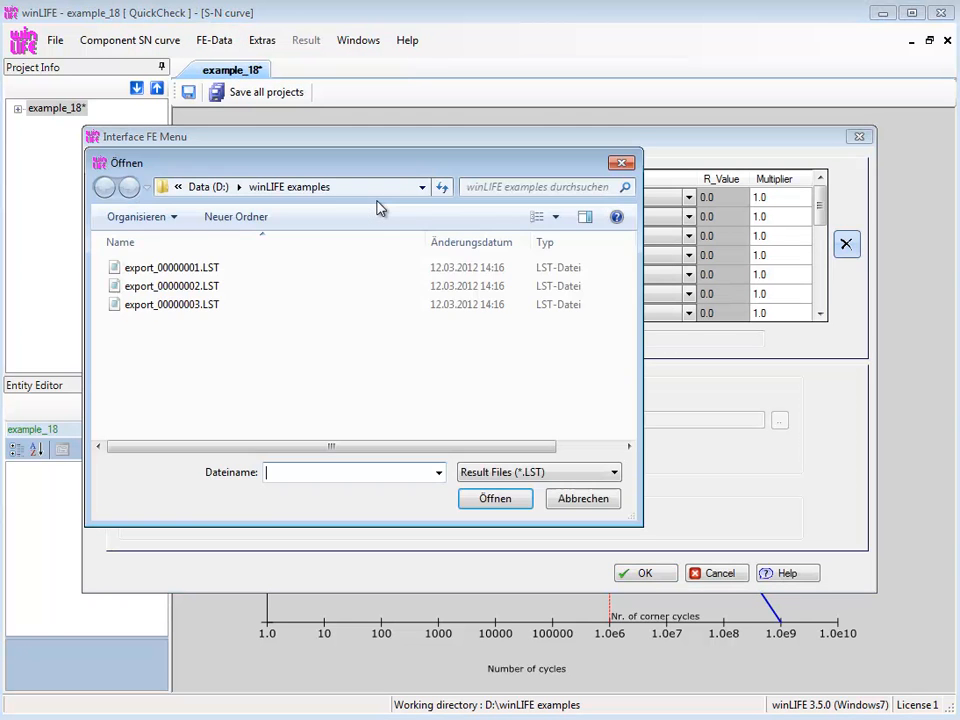
click(174, 270)
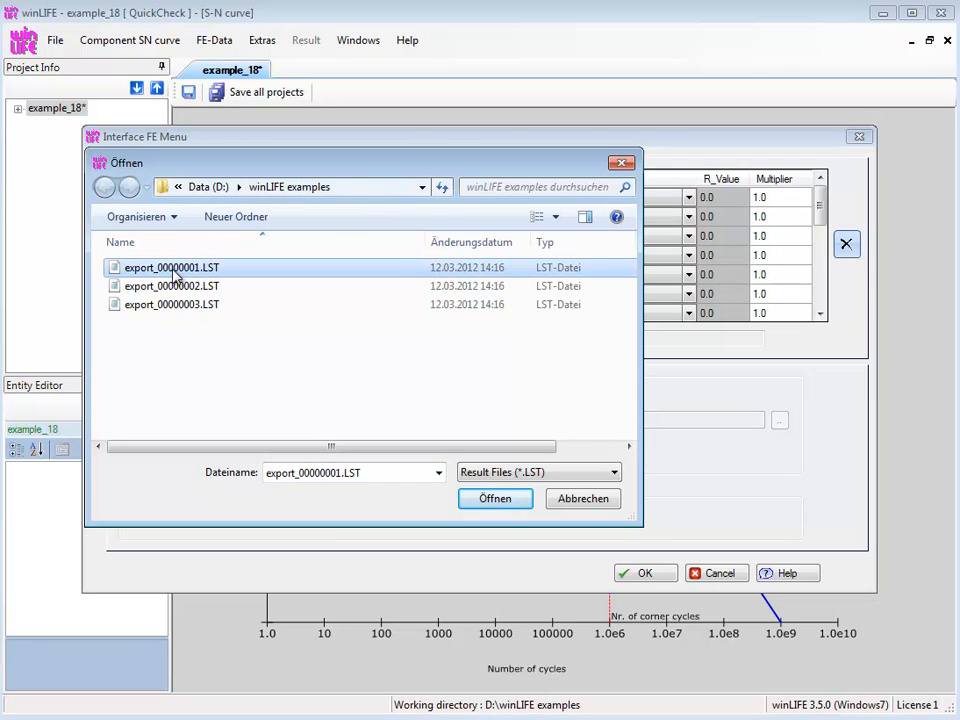
click(473, 499)
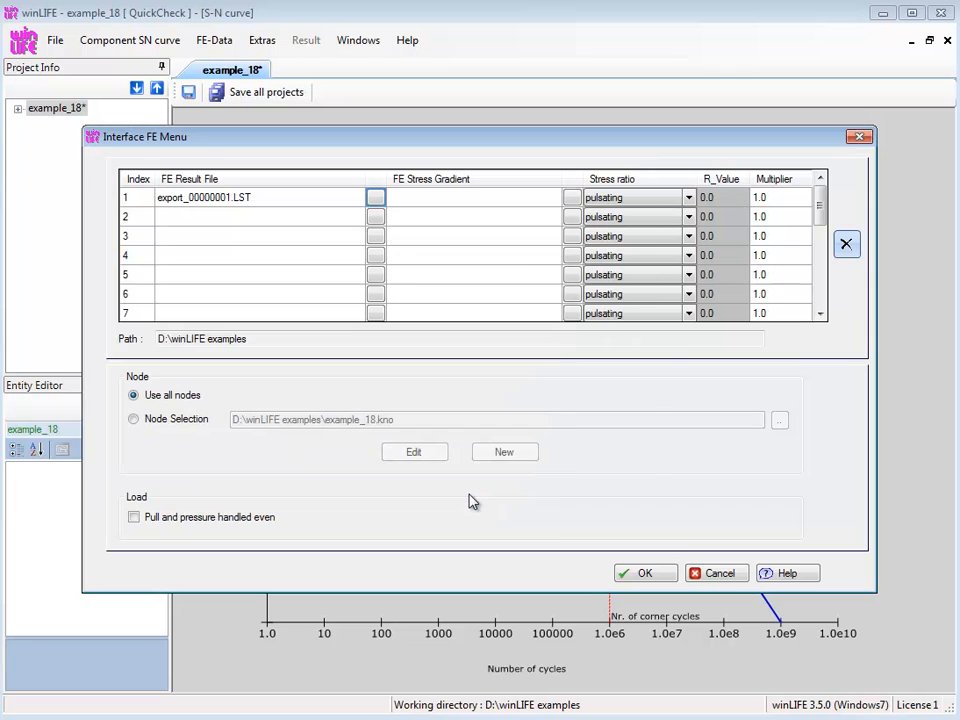
Step: Set load case 1 to a constant stress ratio with multiplier 20 and run the calculation for all nodes
click(689, 198)
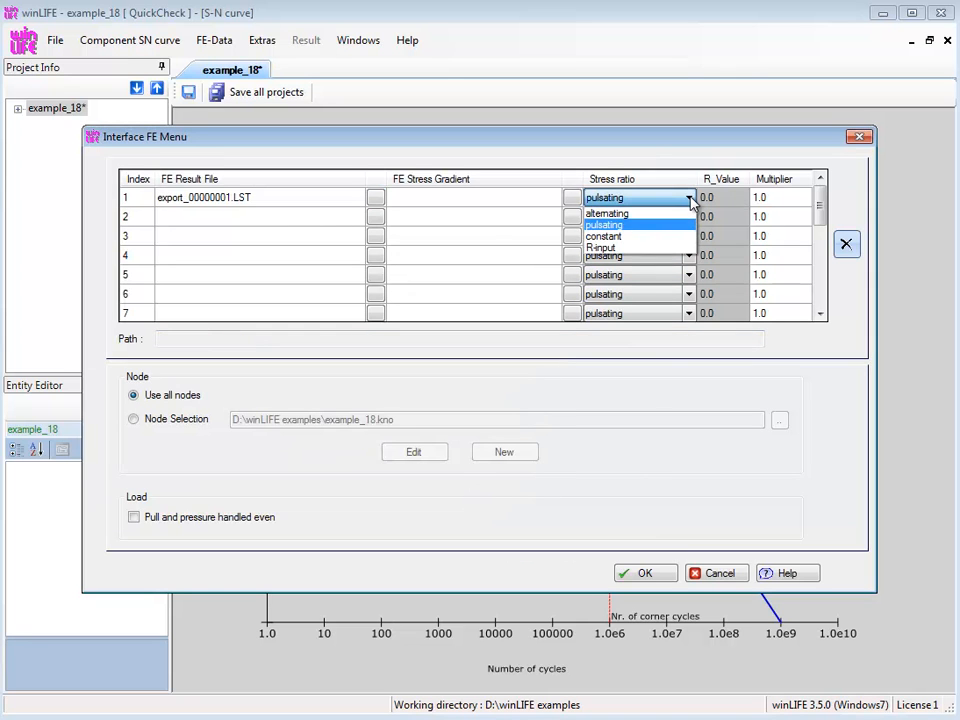
click(659, 240)
click(768, 199)
text(20)
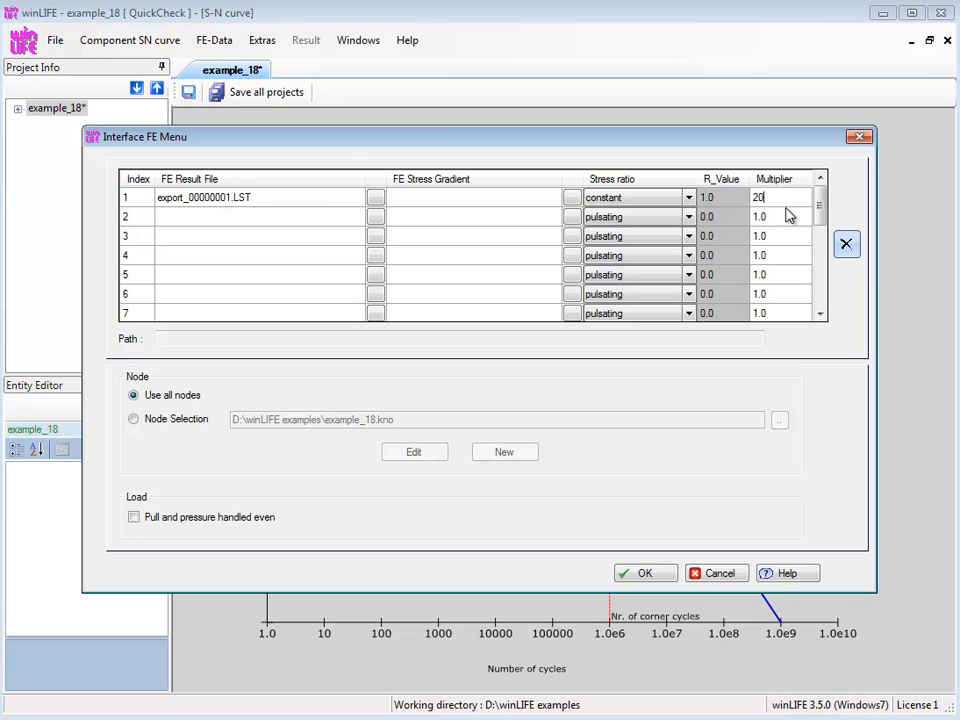
click(641, 575)
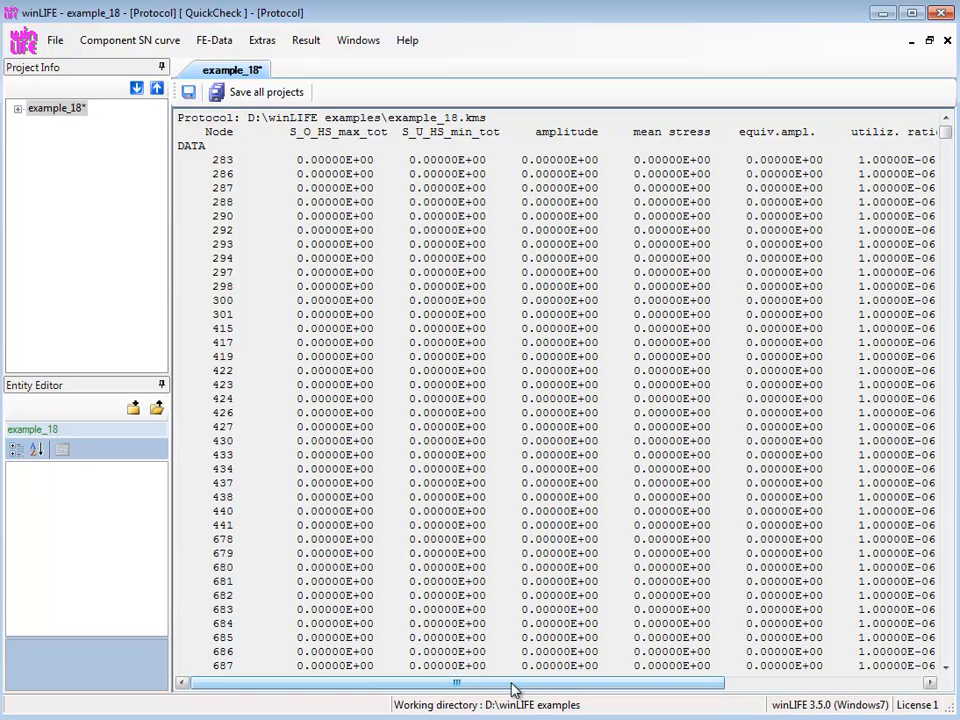
Step: Examine the calculation protocol's equivalent amplitudes, utilization ratios and safety values down to the critical node entry
drag(513, 689, 704, 705)
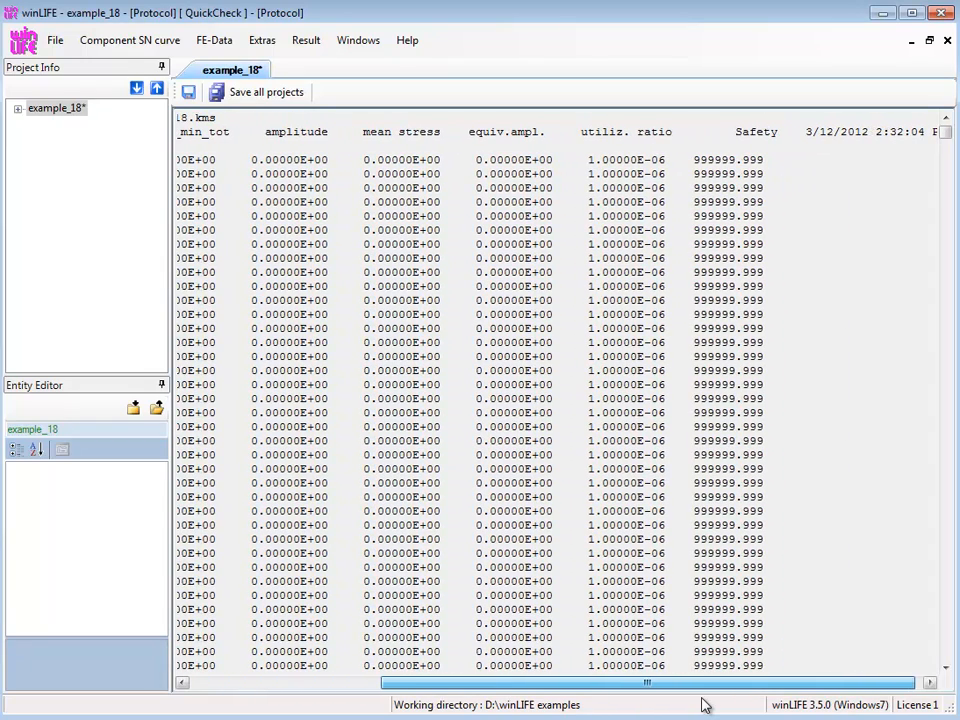
drag(951, 140, 946, 650)
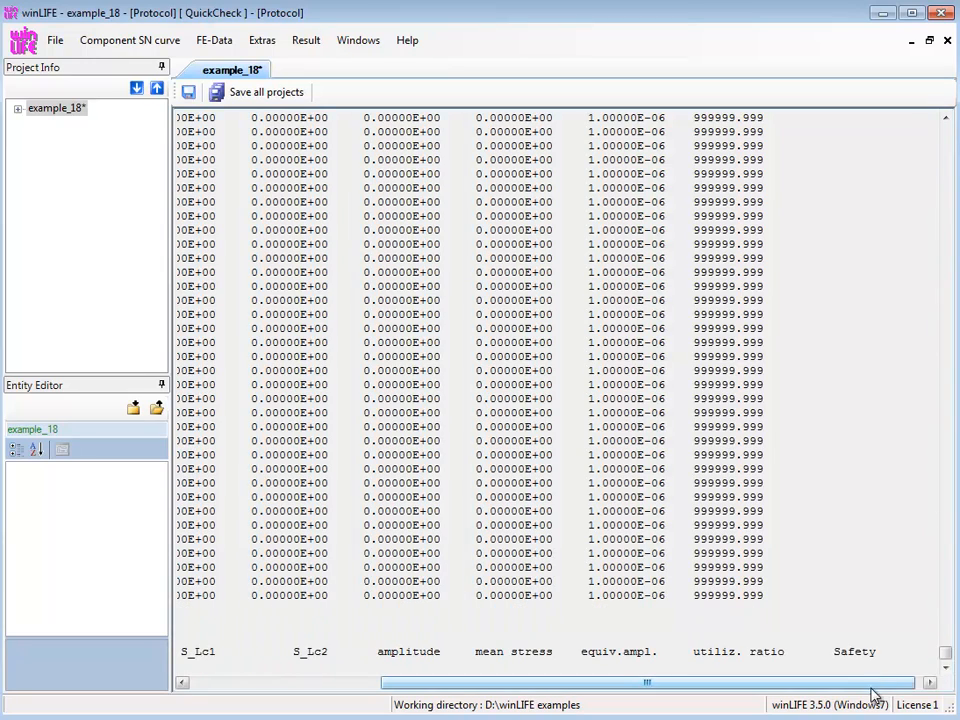
drag(869, 689, 645, 690)
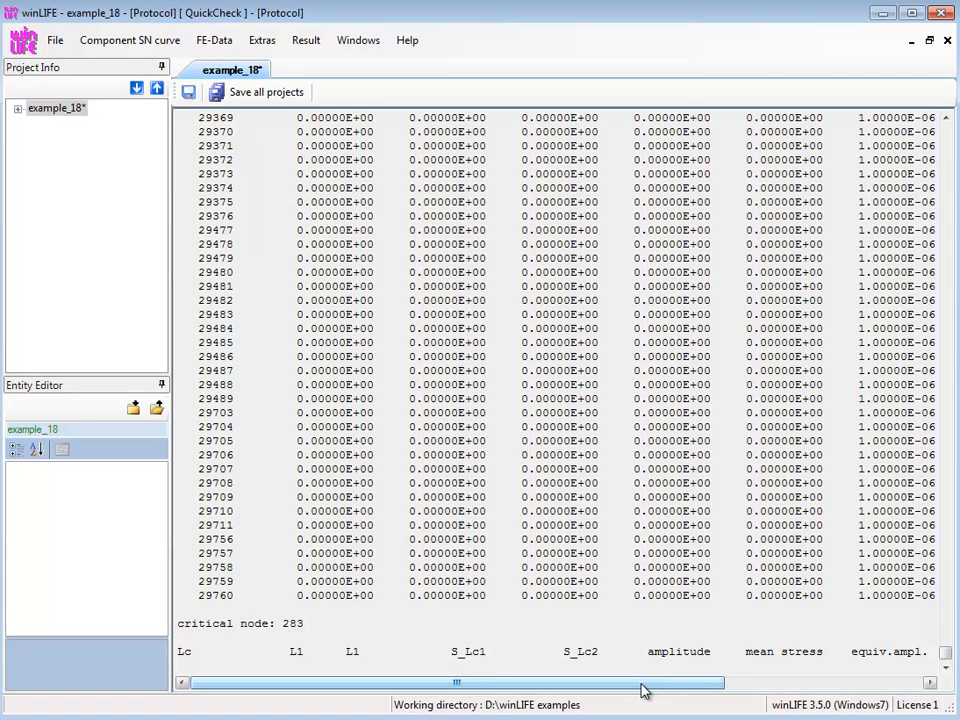
Step: Reopen the FE data import, clear the first entry and assign export_00000002.LST as the first FE result file
click(214, 40)
click(234, 70)
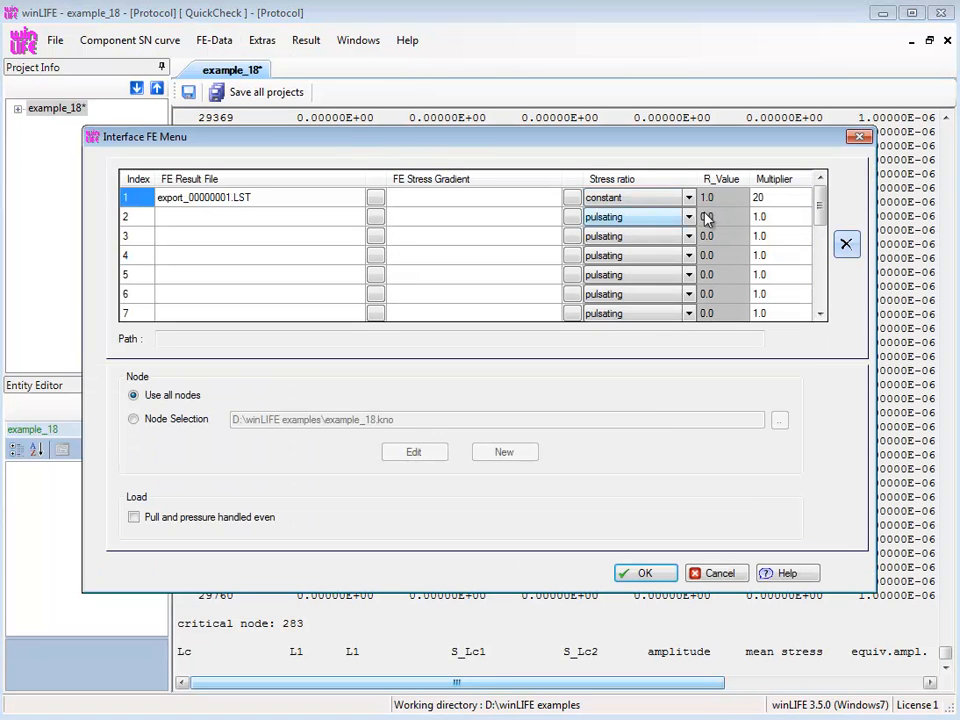
click(846, 245)
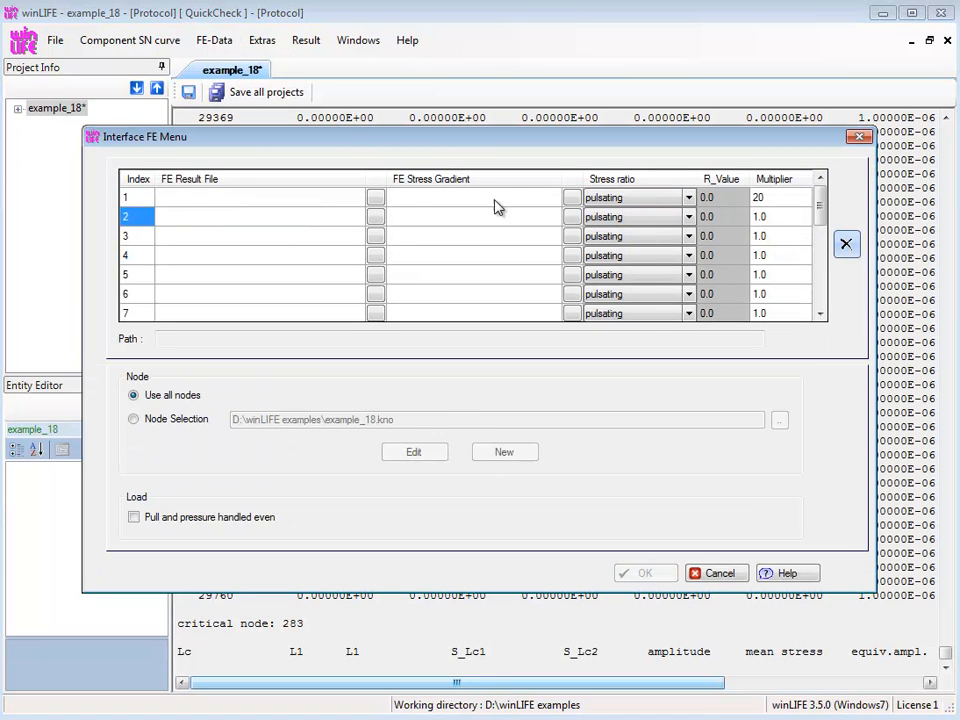
click(376, 198)
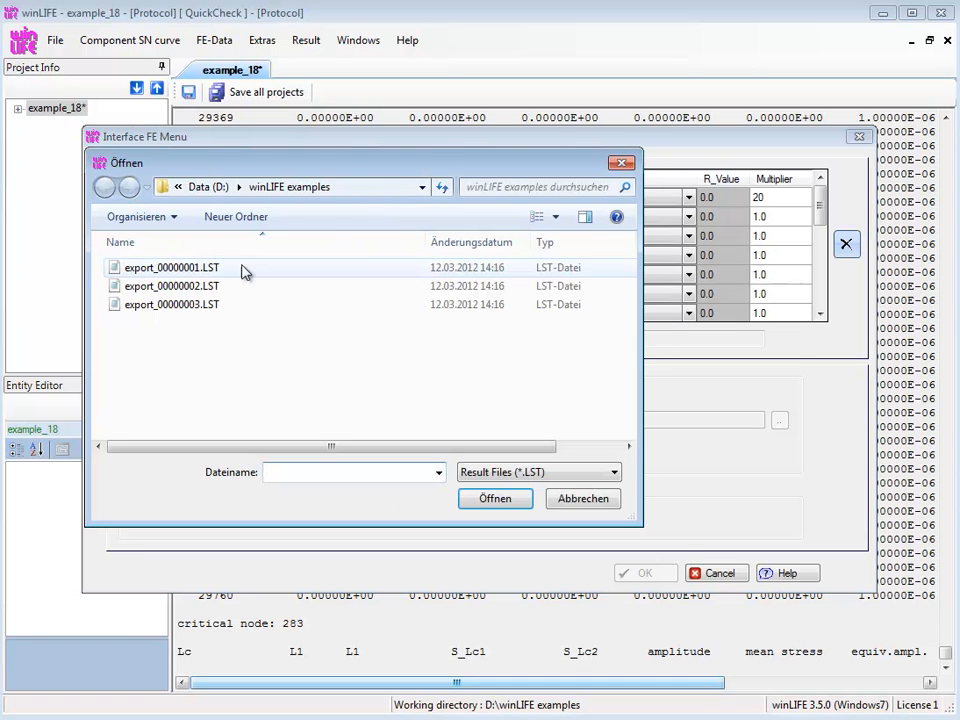
click(197, 285)
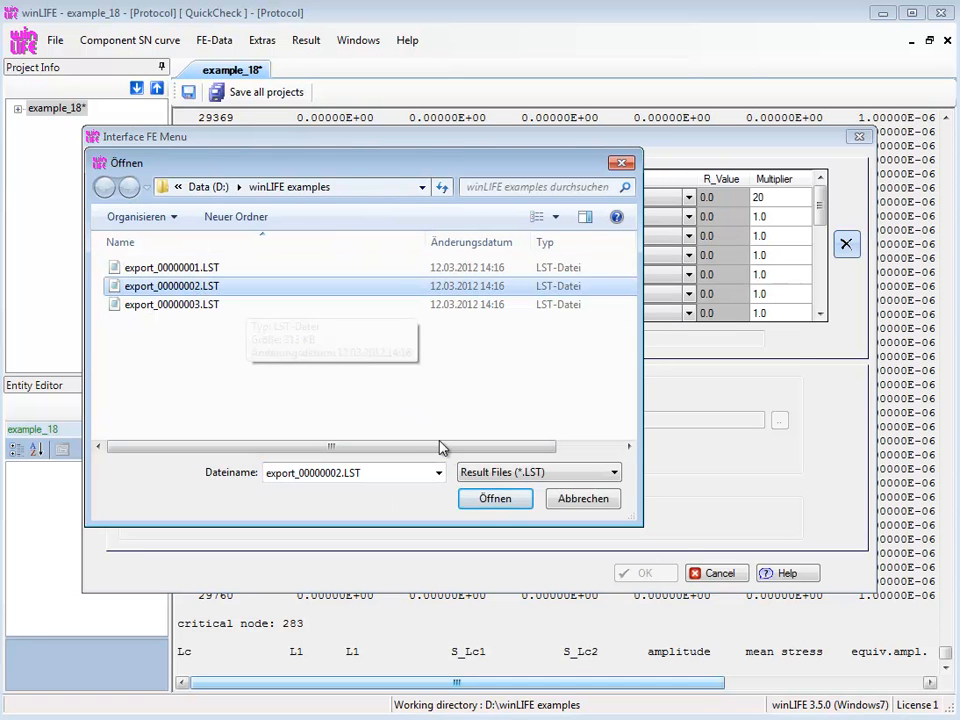
click(495, 498)
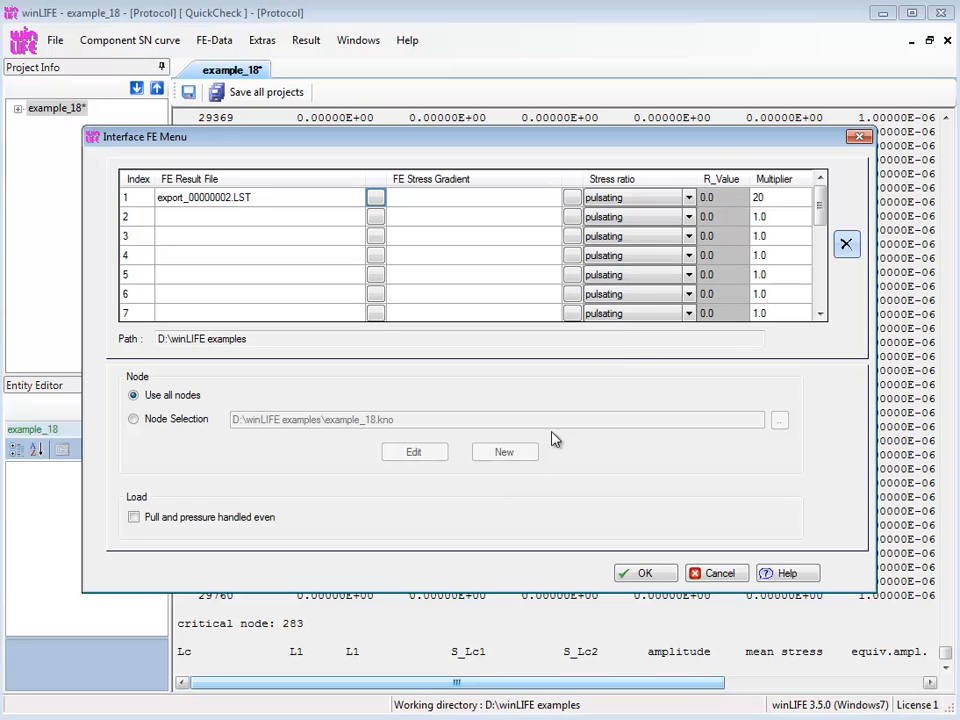
Step: Run the calculation for export_00000002.LST with an alternating stress ratio and multiplier 40, and review the safety values down to the critical node
click(690, 197)
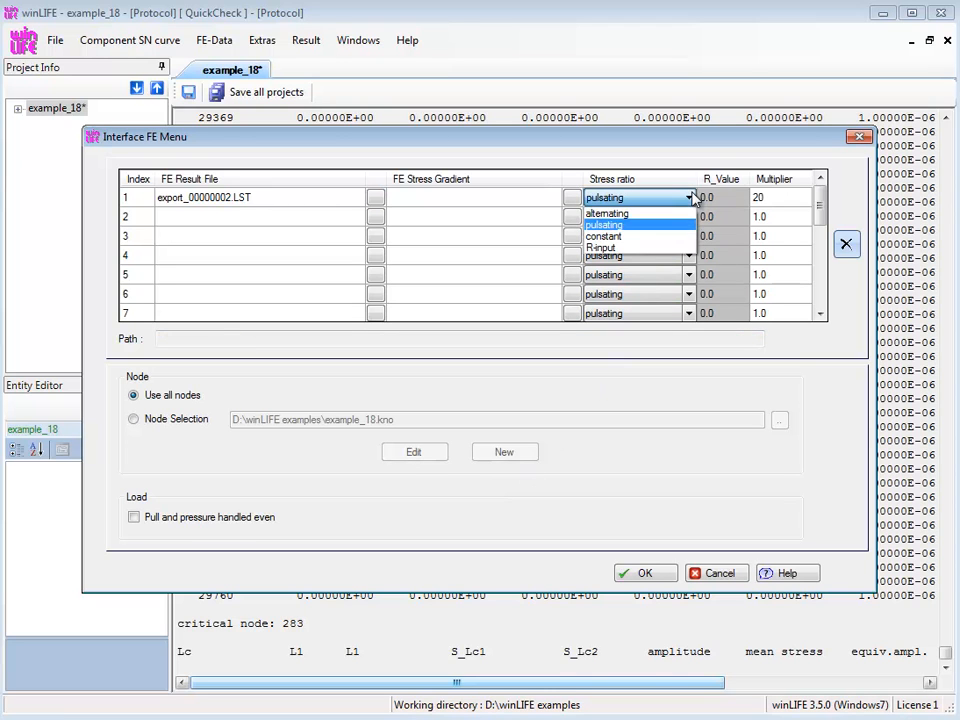
click(663, 213)
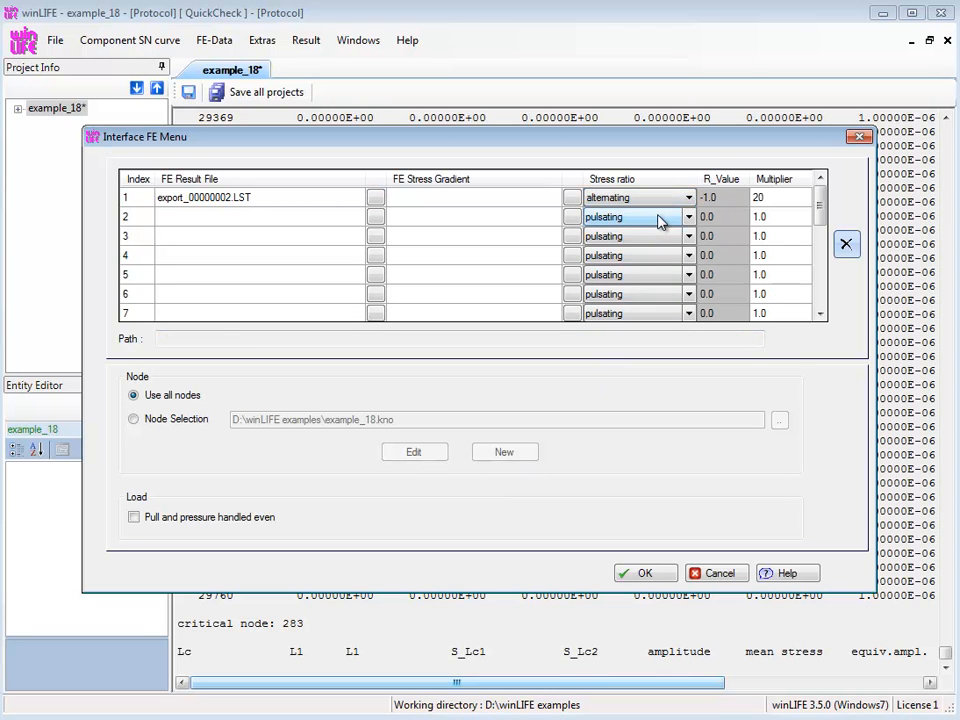
click(771, 196)
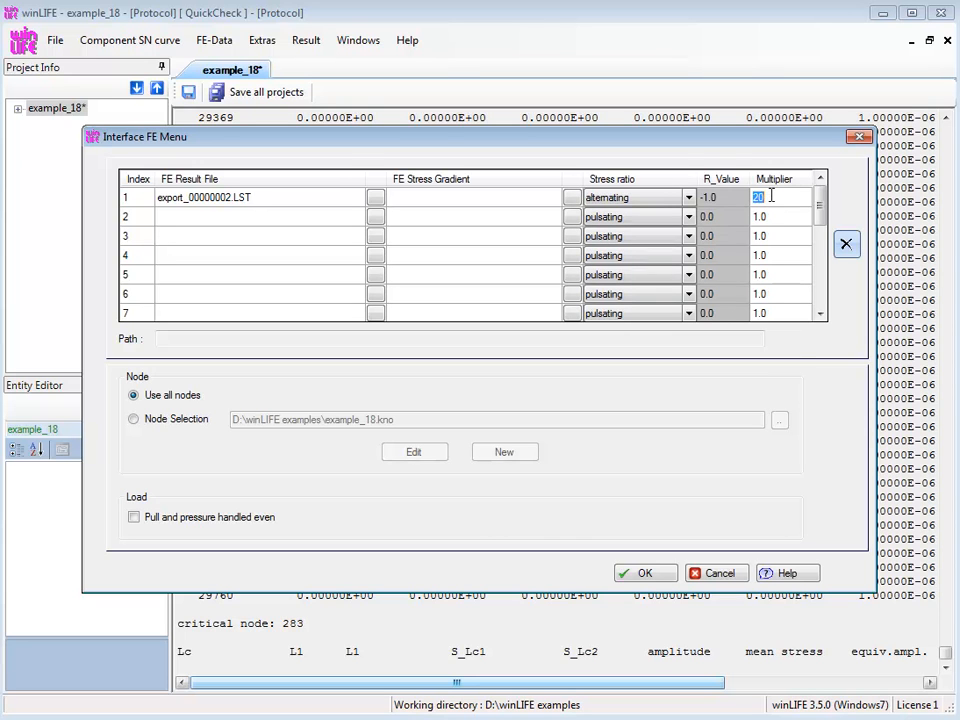
text(4)
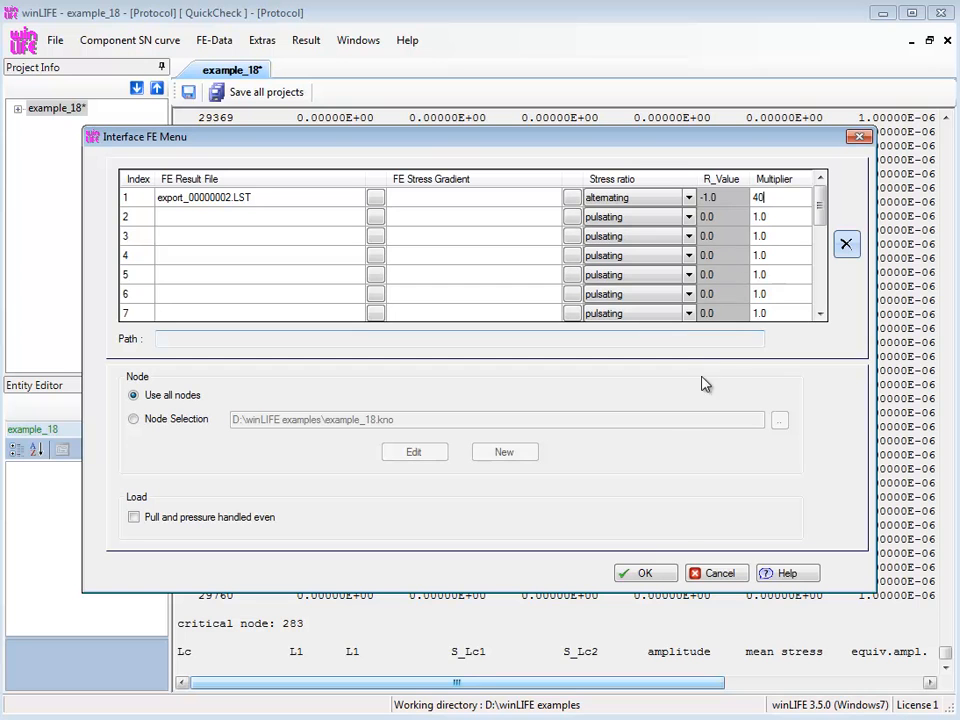
click(647, 575)
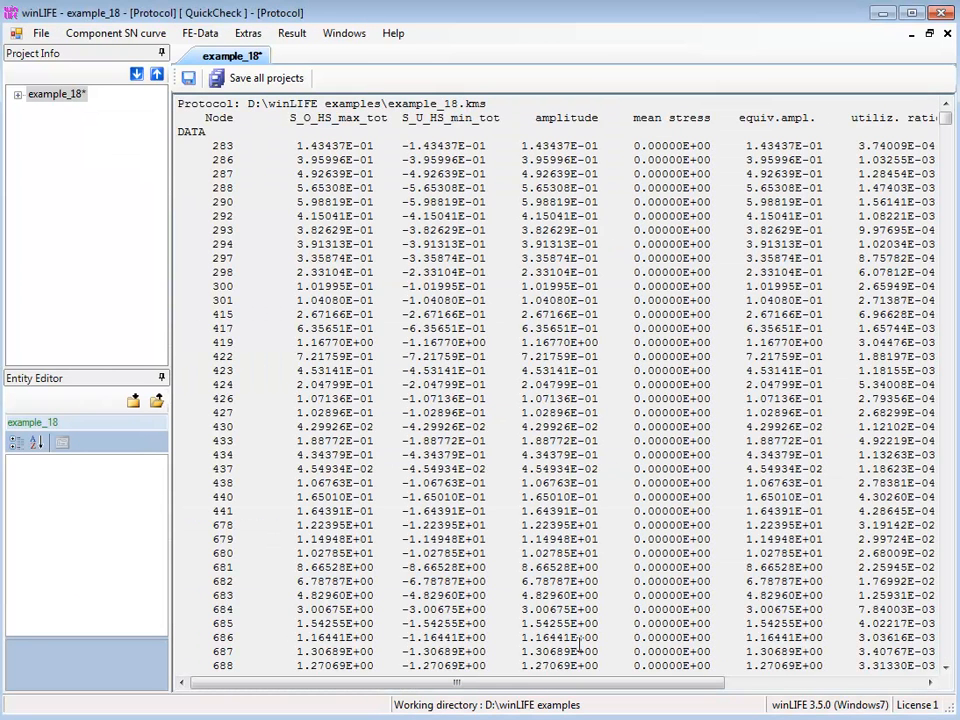
drag(543, 690, 703, 688)
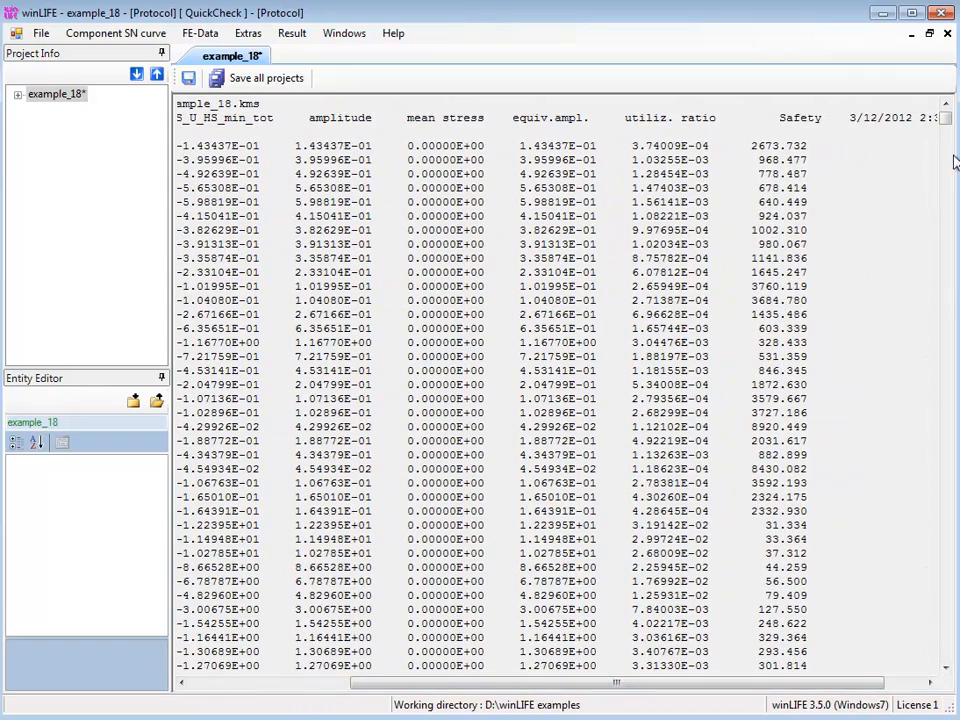
drag(945, 118, 945, 655)
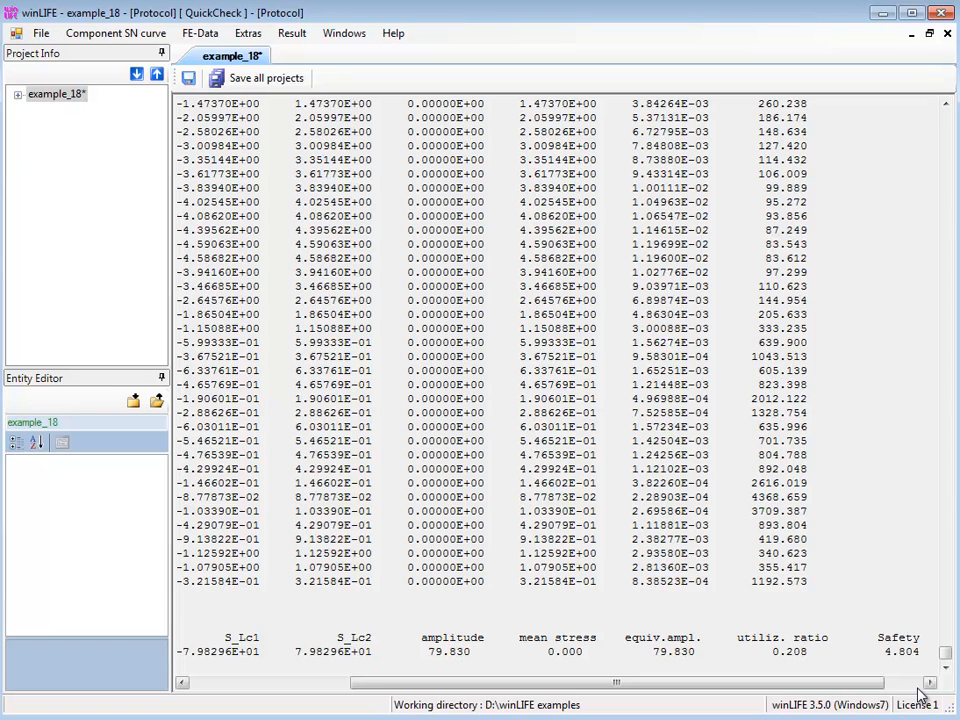
Step: Reopen the FE data import and replace the first FE result file with export_00000003.LST
click(202, 36)
click(222, 54)
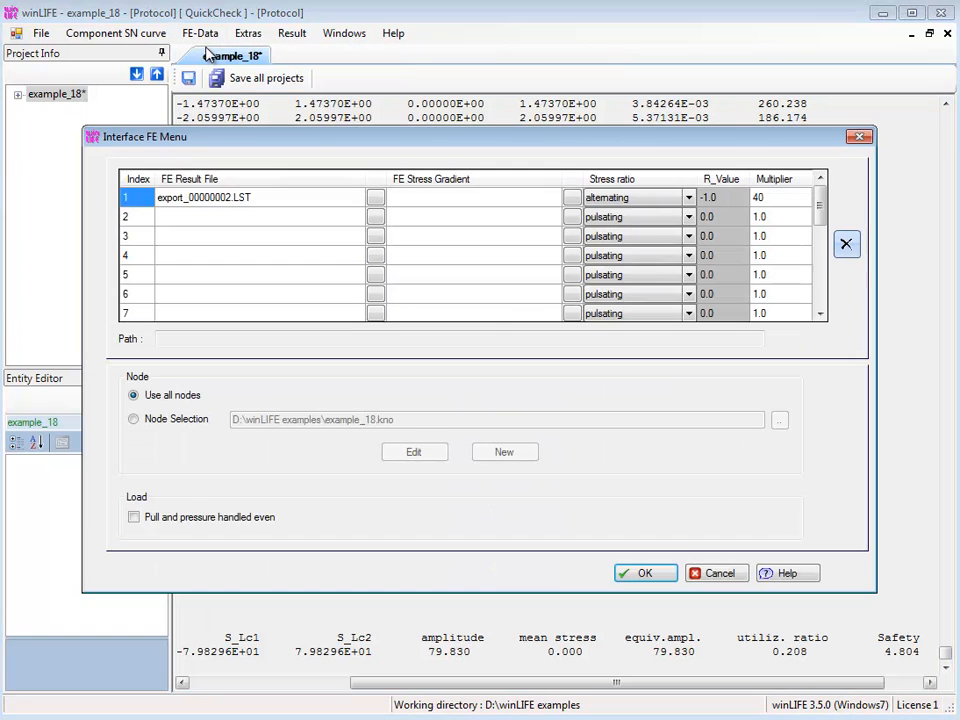
click(375, 197)
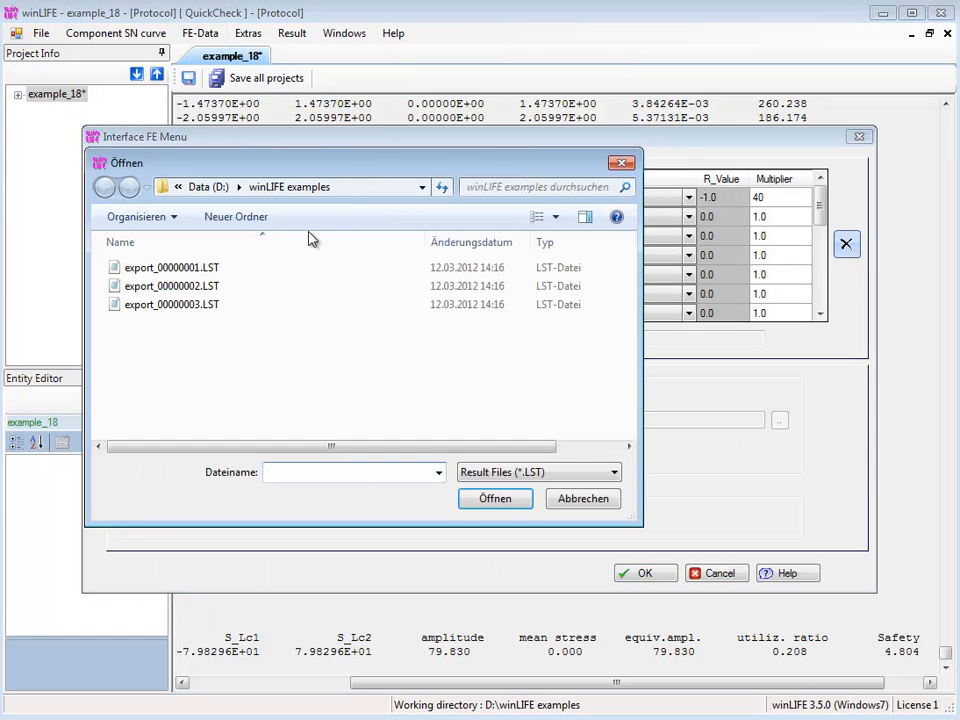
click(178, 304)
click(494, 498)
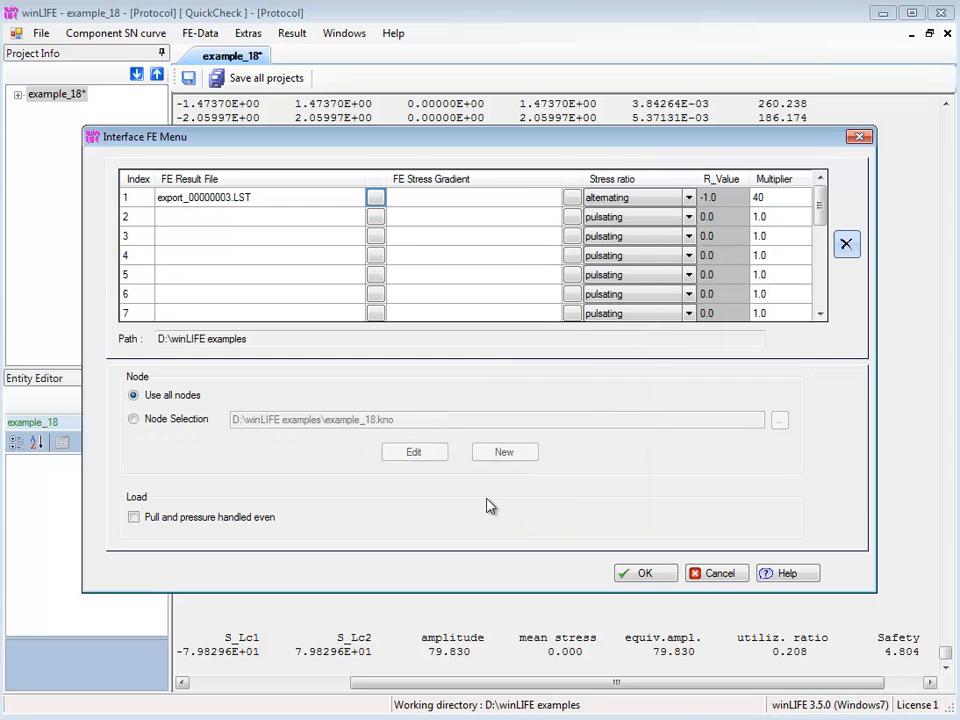
Step: Run the calculation for export_00000003.LST with a pulsating stress ratio and multiplier 30, and review the safety values down to the critical node
click(689, 198)
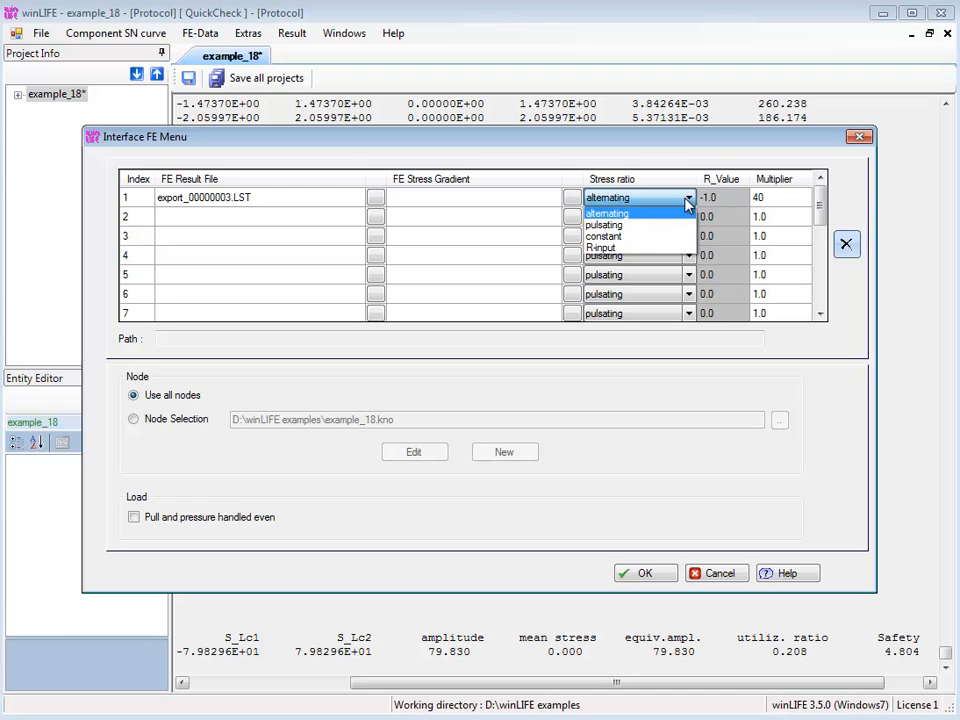
click(628, 225)
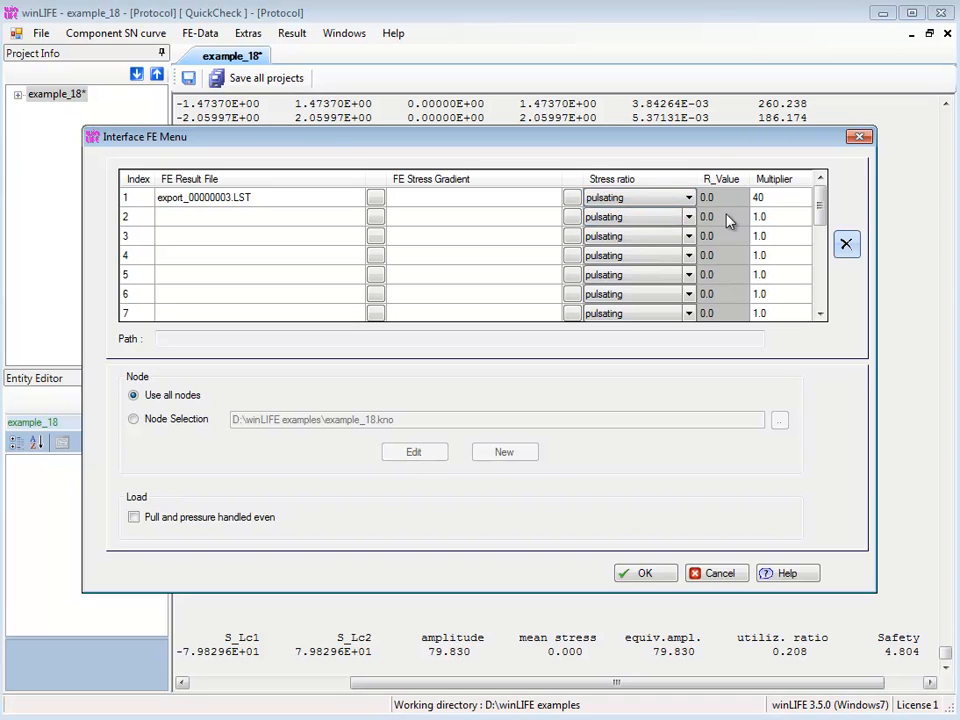
click(767, 198)
text(30)
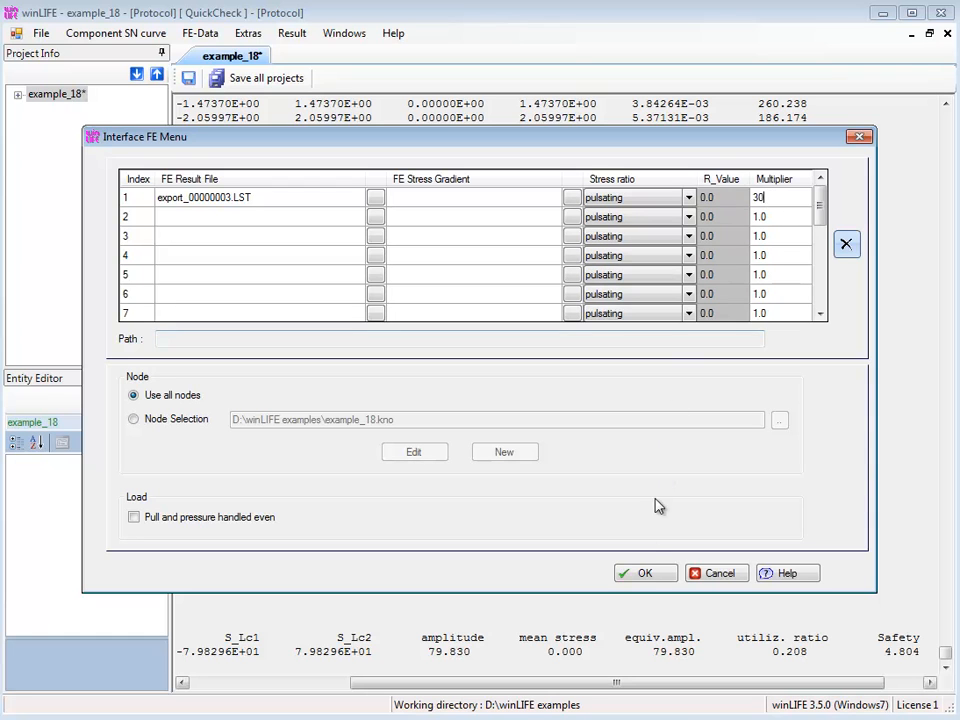
click(645, 577)
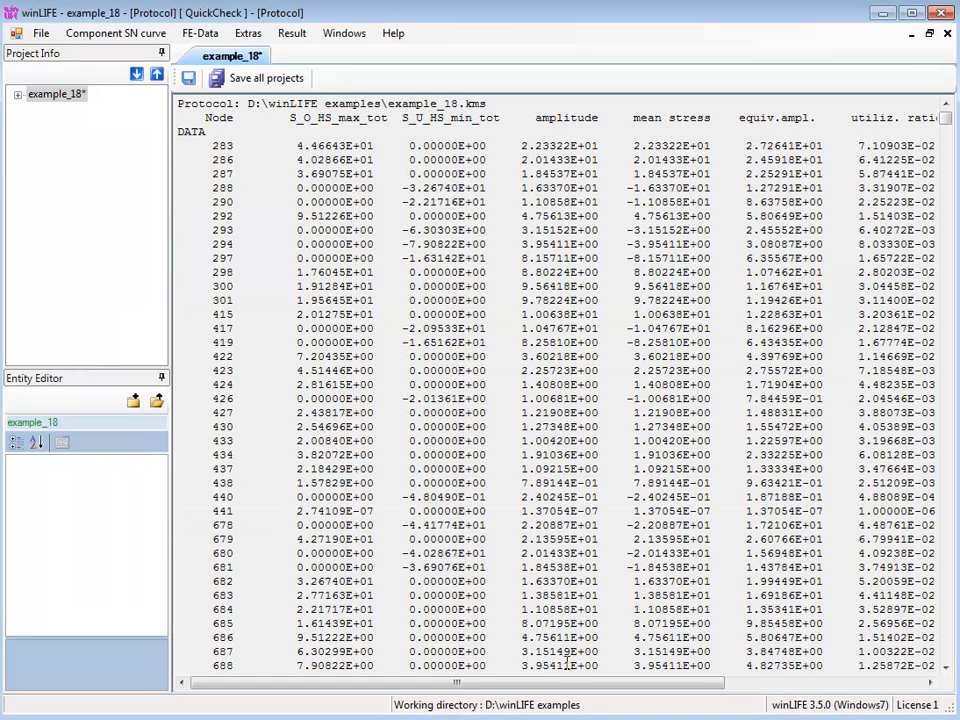
drag(557, 688, 730, 706)
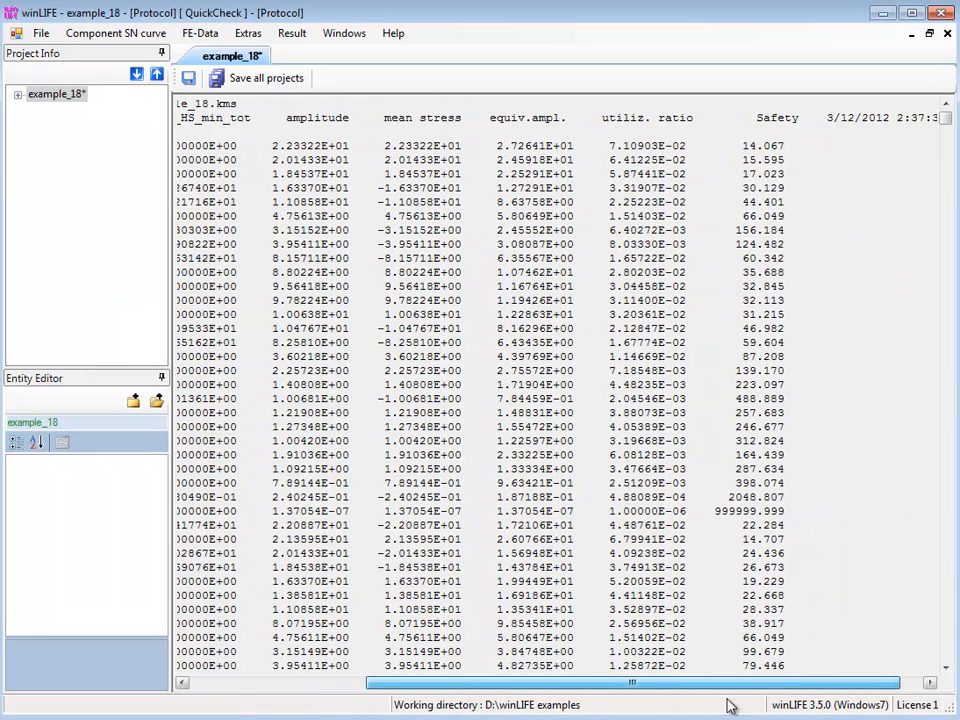
drag(945, 121, 945, 652)
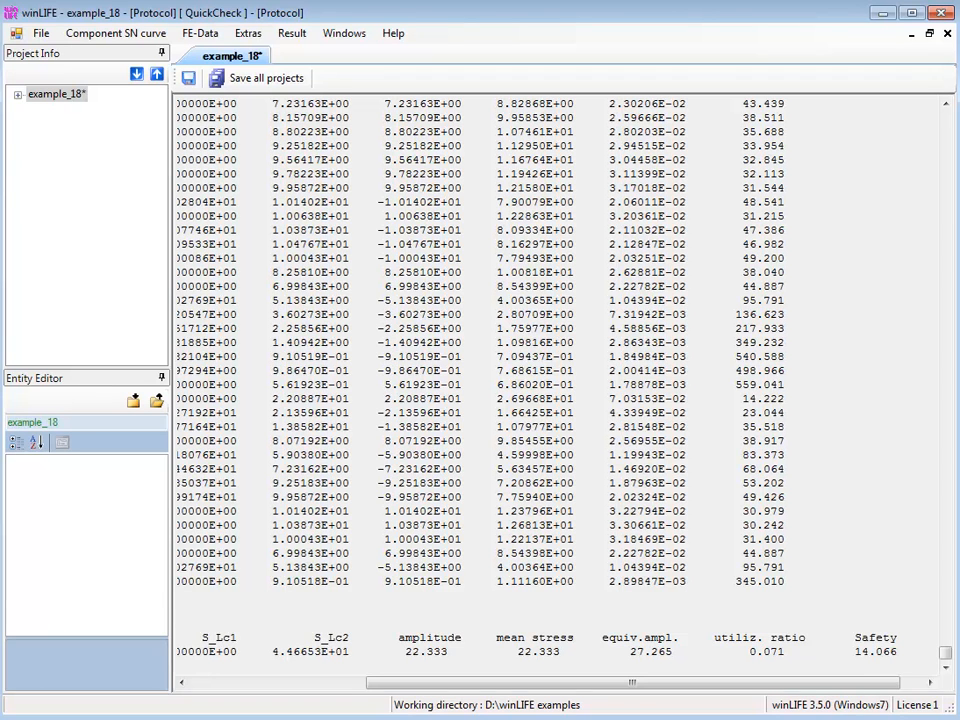
Step: Reopen the FE data import, clear the first entry and assign export_00000001.LST as the first FE result file
click(200, 34)
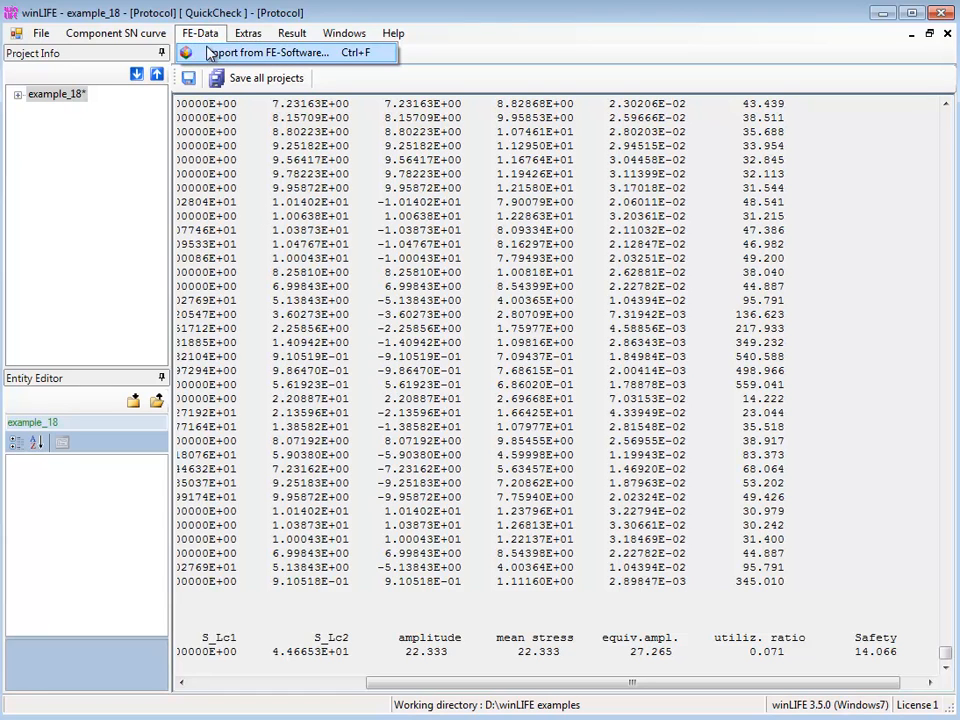
click(210, 55)
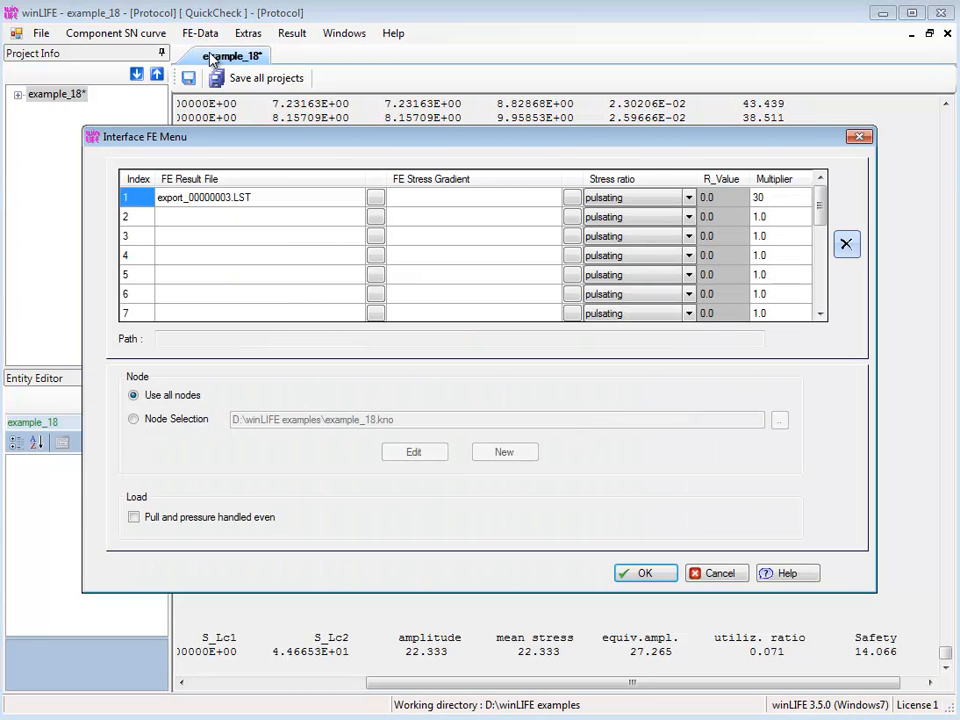
click(846, 246)
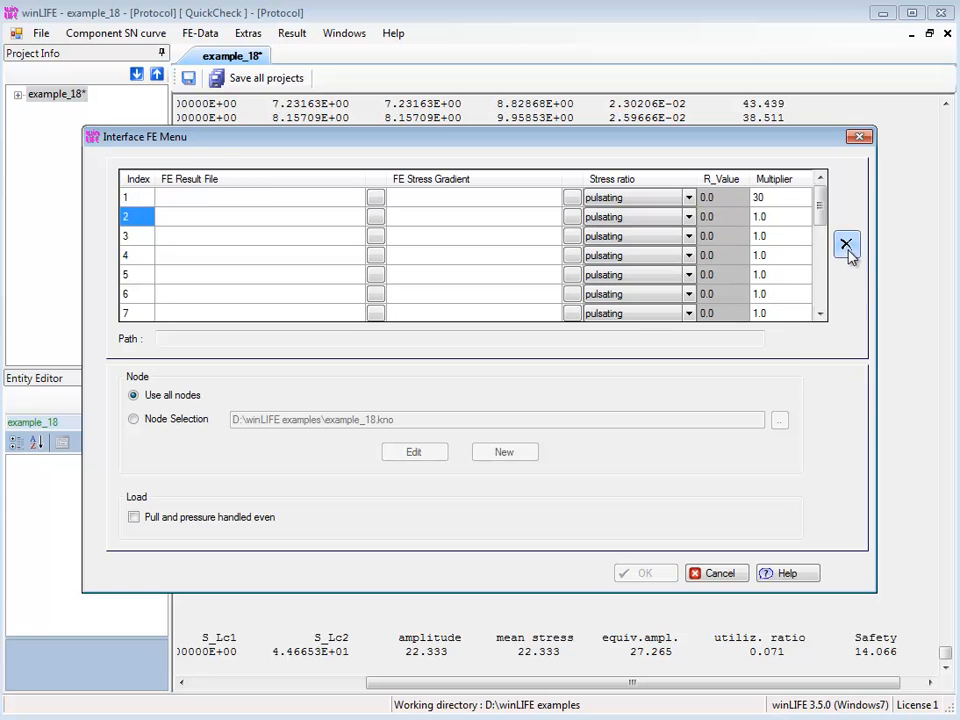
click(375, 201)
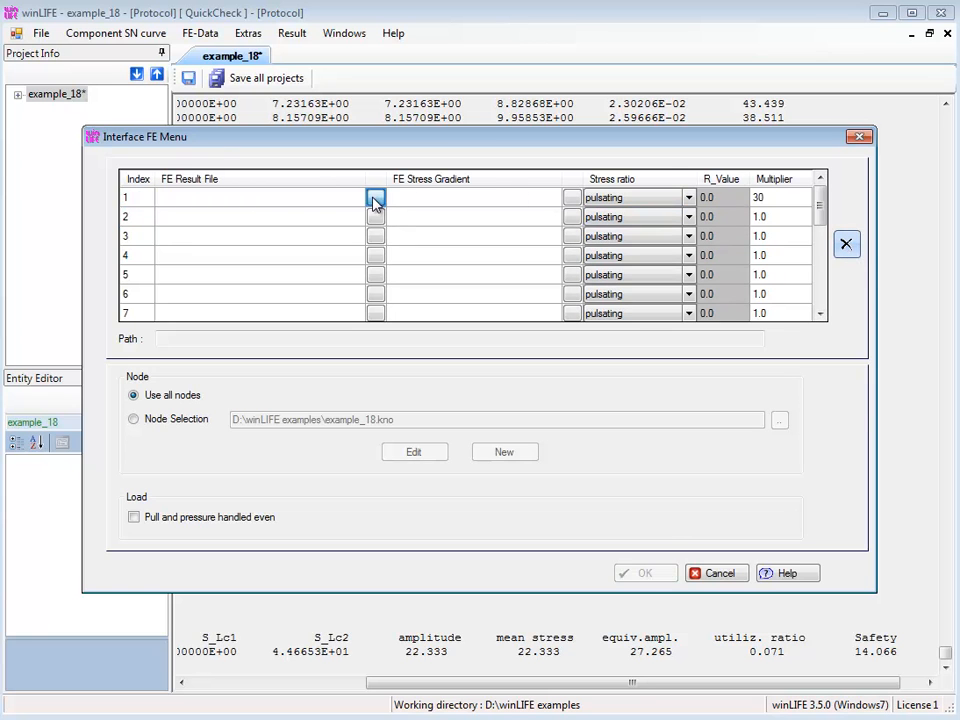
click(200, 270)
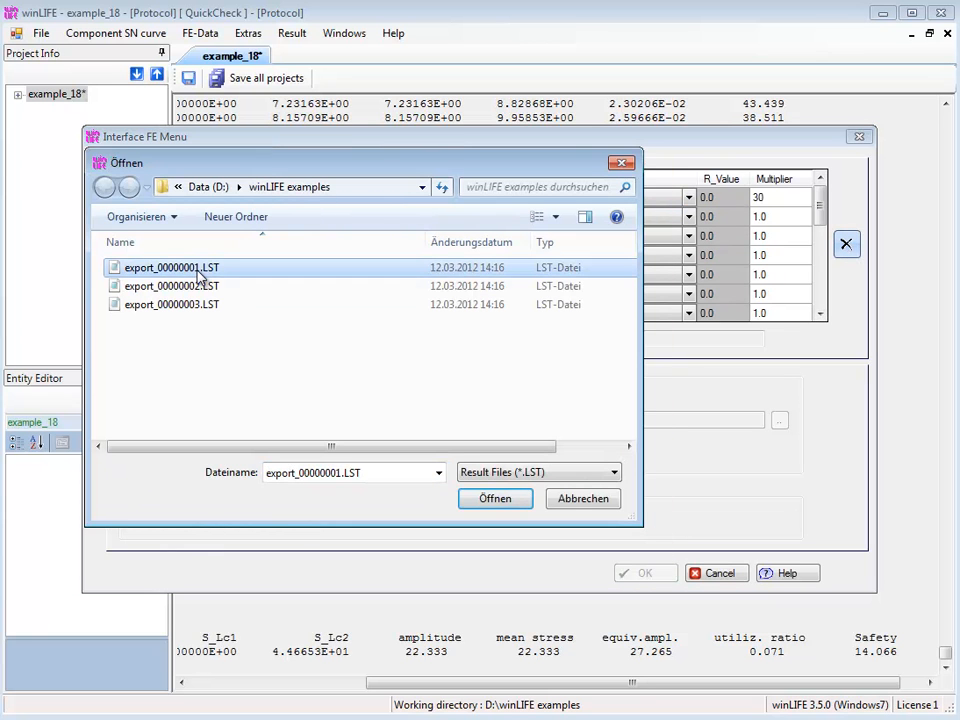
click(489, 498)
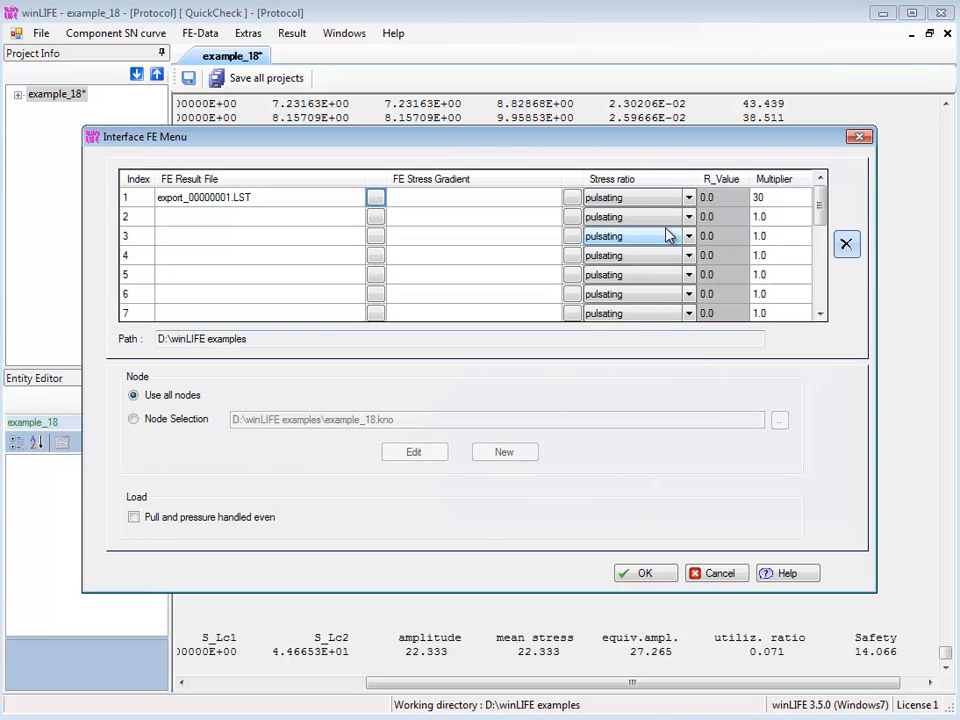
Step: Set the first load case's stress ratio to constant and its multiplier to 20
click(688, 200)
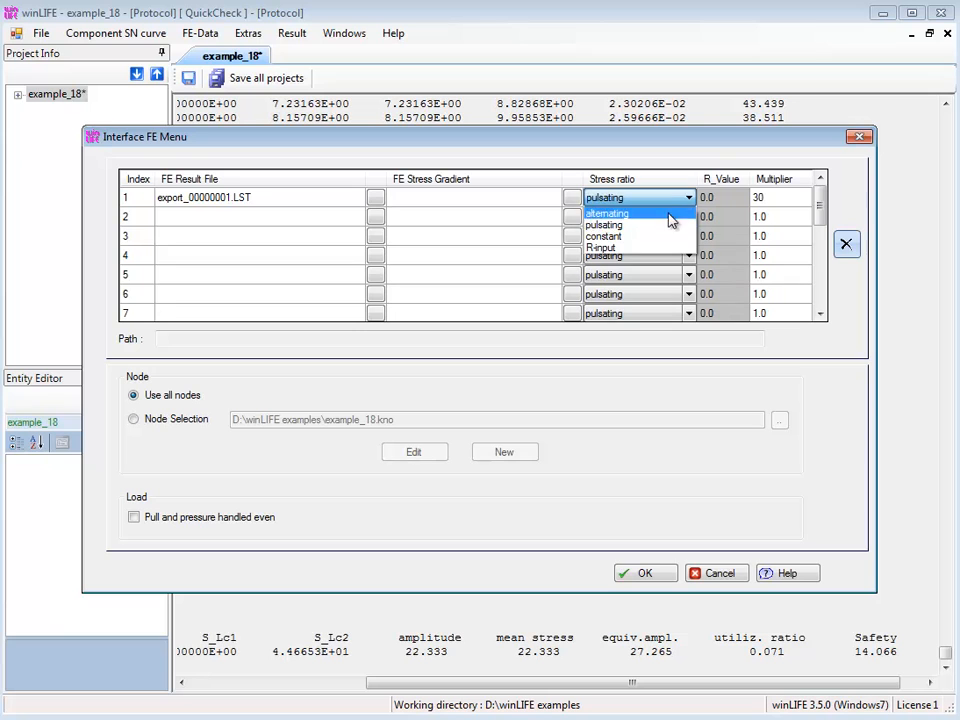
click(646, 237)
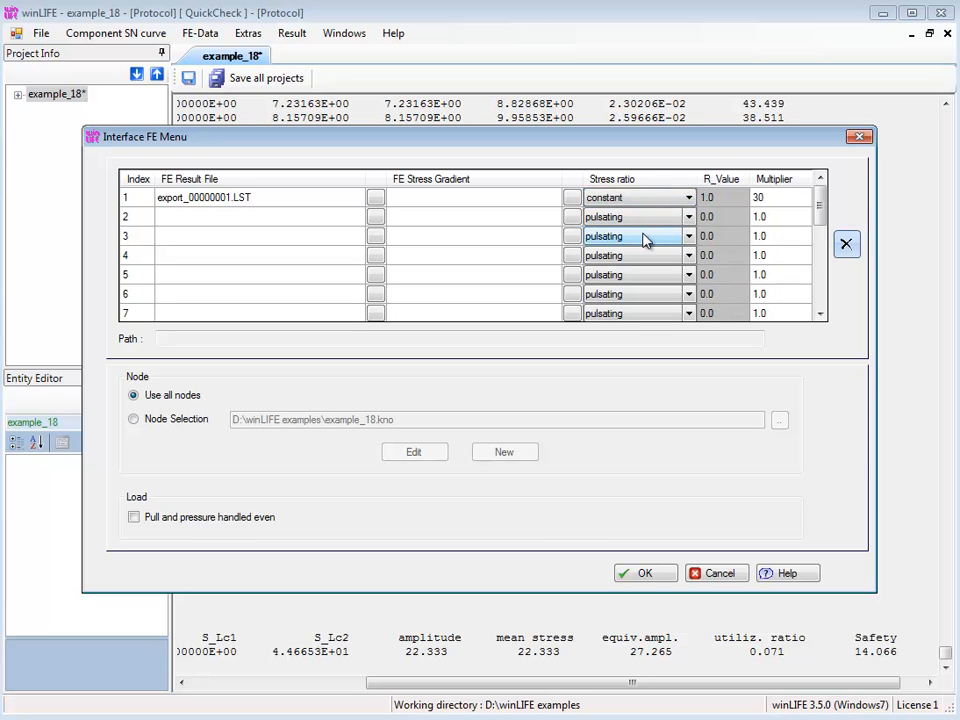
click(772, 197)
text(20)
Step: Add export_00000002.LST as the second FE result file with an alternating stress ratio and multiplier 40
click(375, 216)
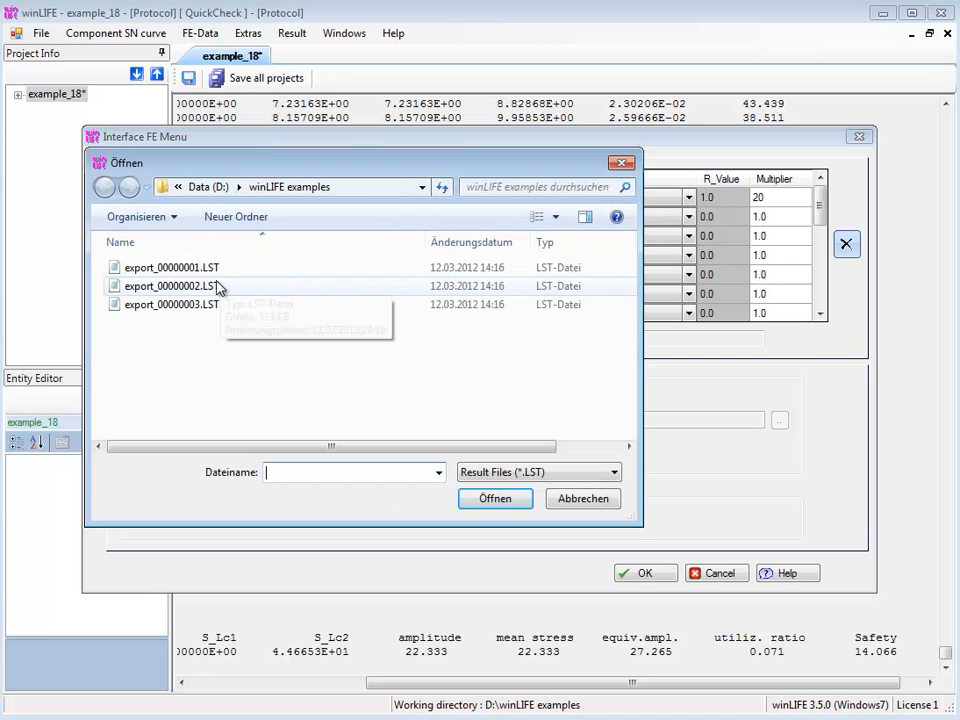
click(218, 287)
click(494, 498)
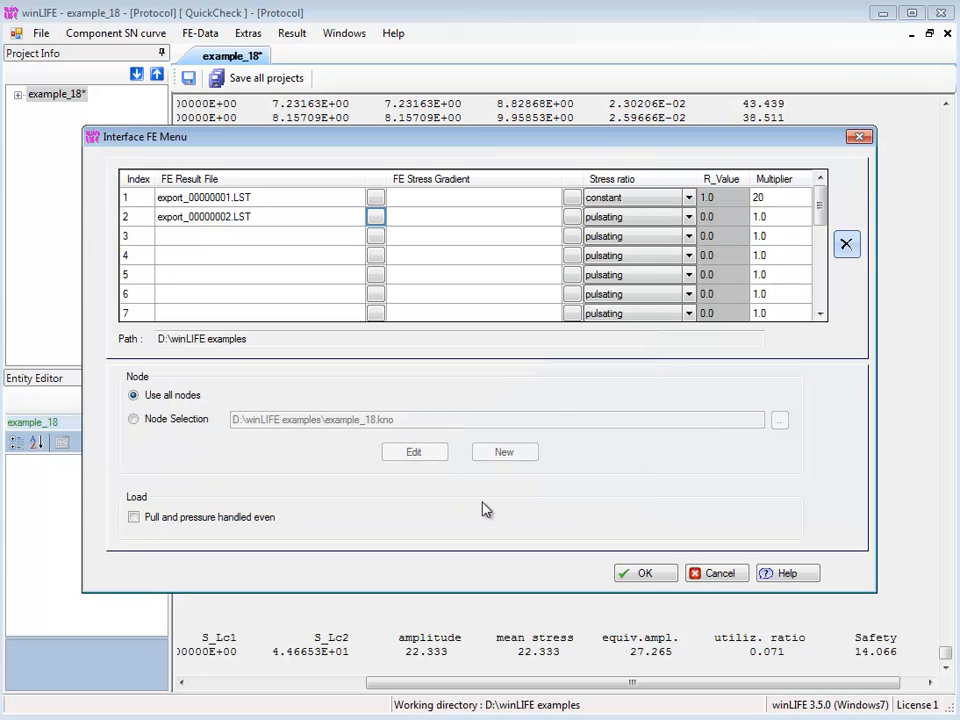
click(687, 217)
click(665, 236)
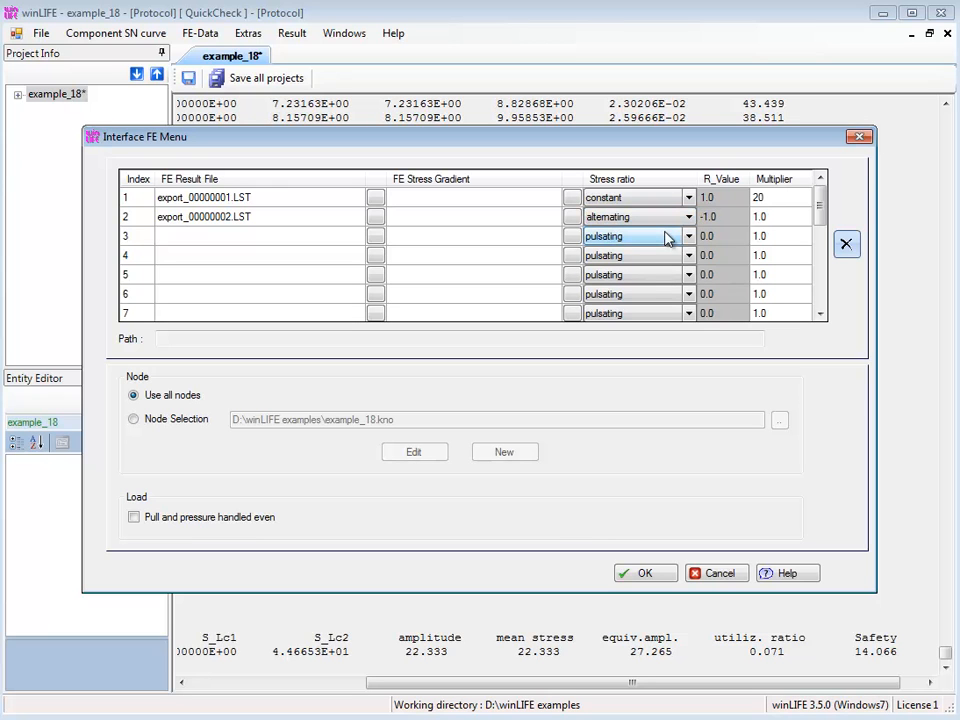
click(771, 216)
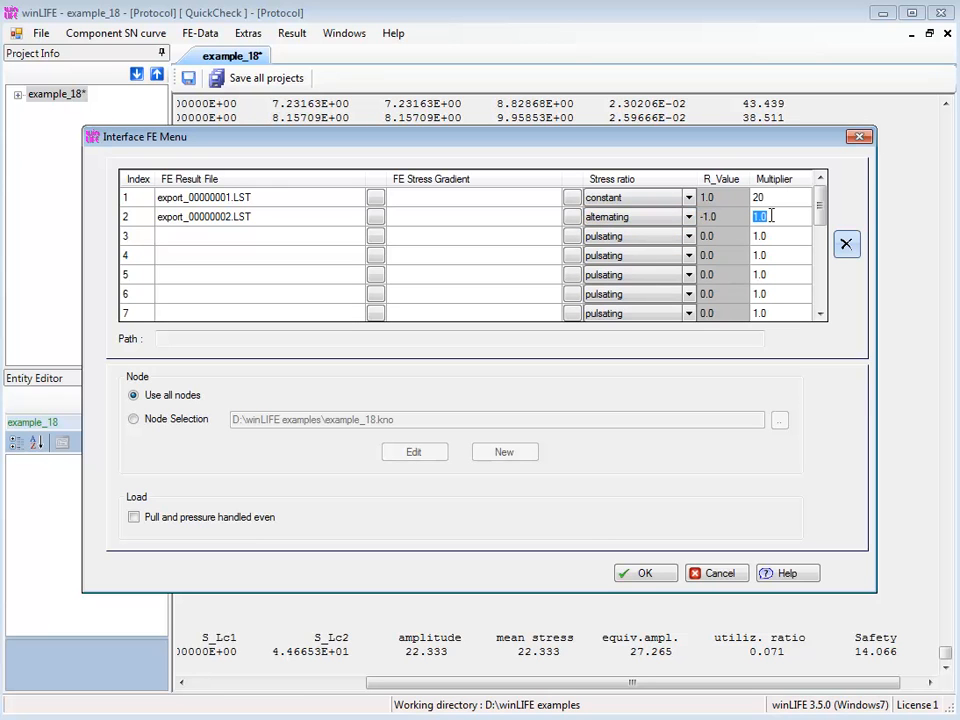
text(40)
Step: Assign export_00000003.LST as the third FE result file
click(375, 236)
click(223, 306)
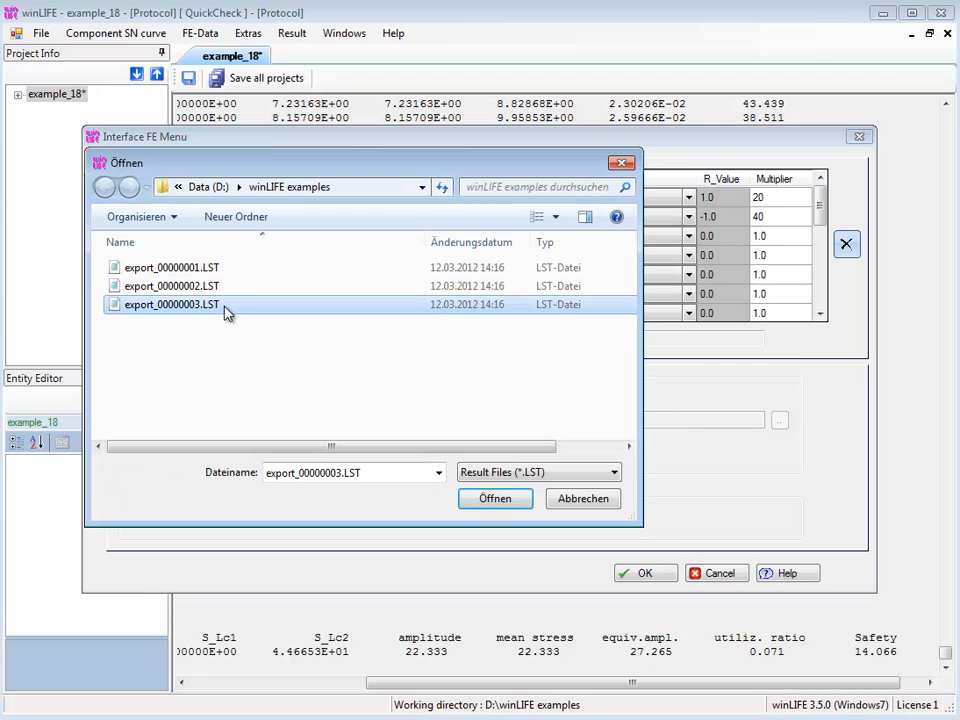
click(494, 499)
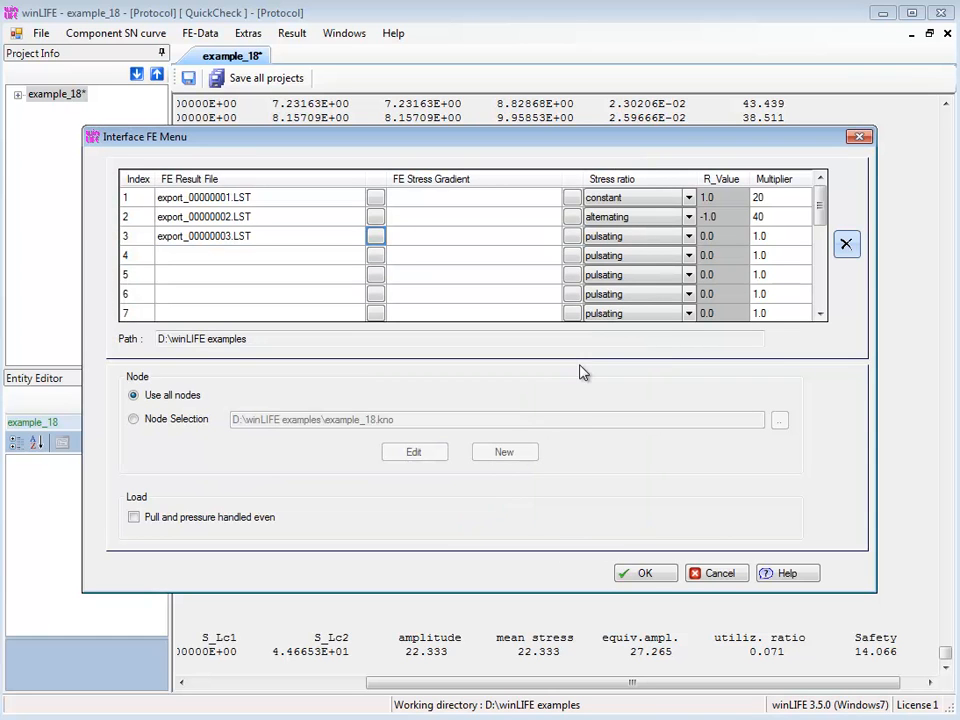
Step: Set the third load case's multiplier to 30, accept the FE data and review the combined result protocol through to its end
click(771, 236)
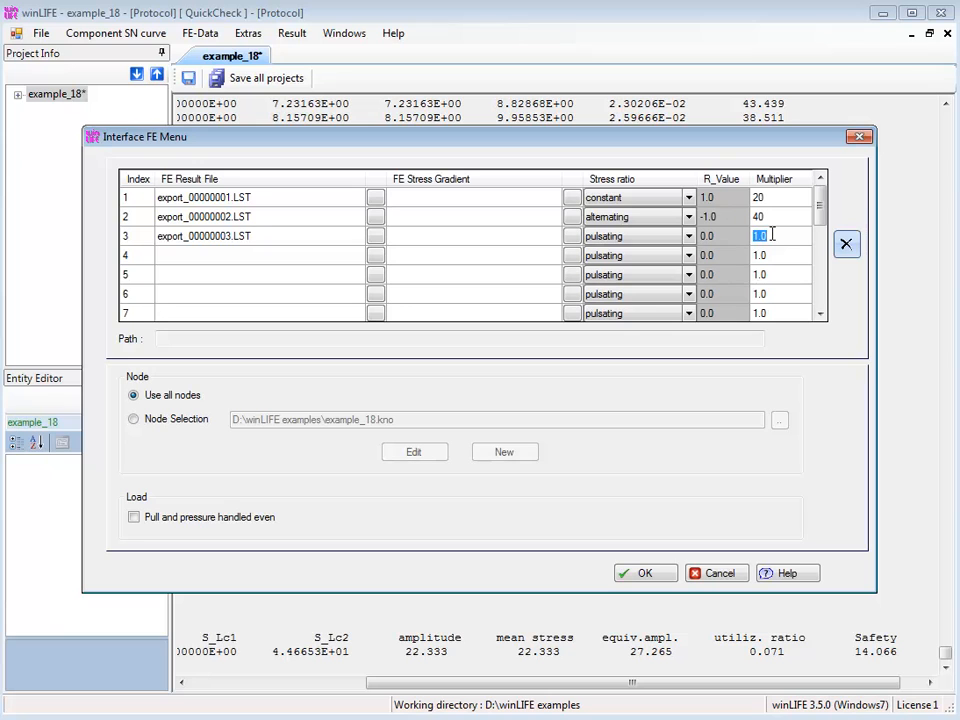
text(30)
click(640, 574)
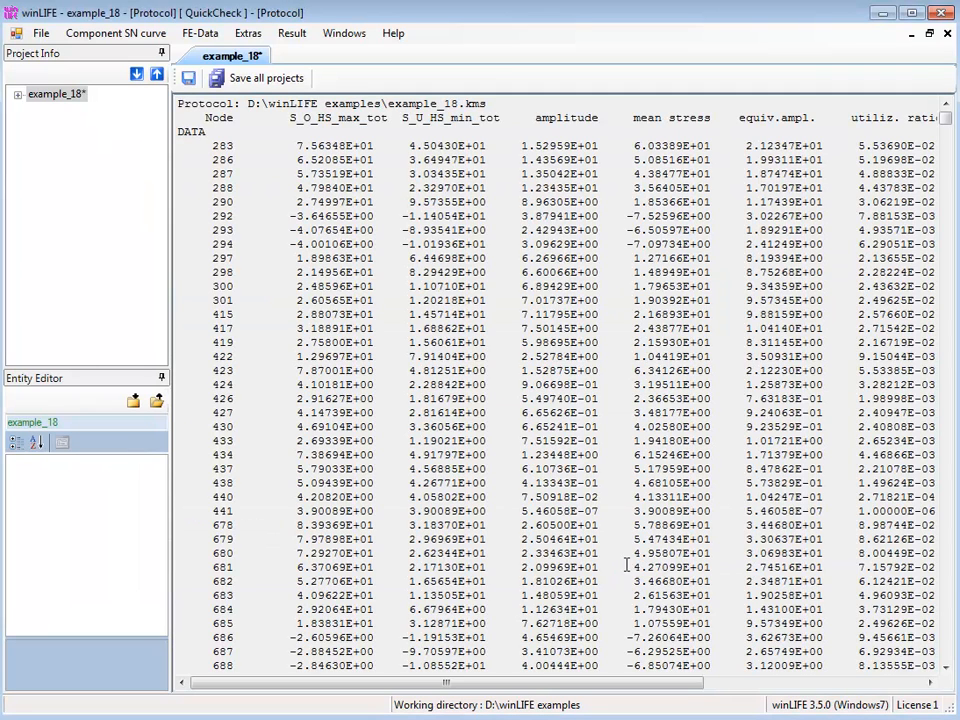
drag(526, 683, 750, 698)
drag(950, 119, 952, 665)
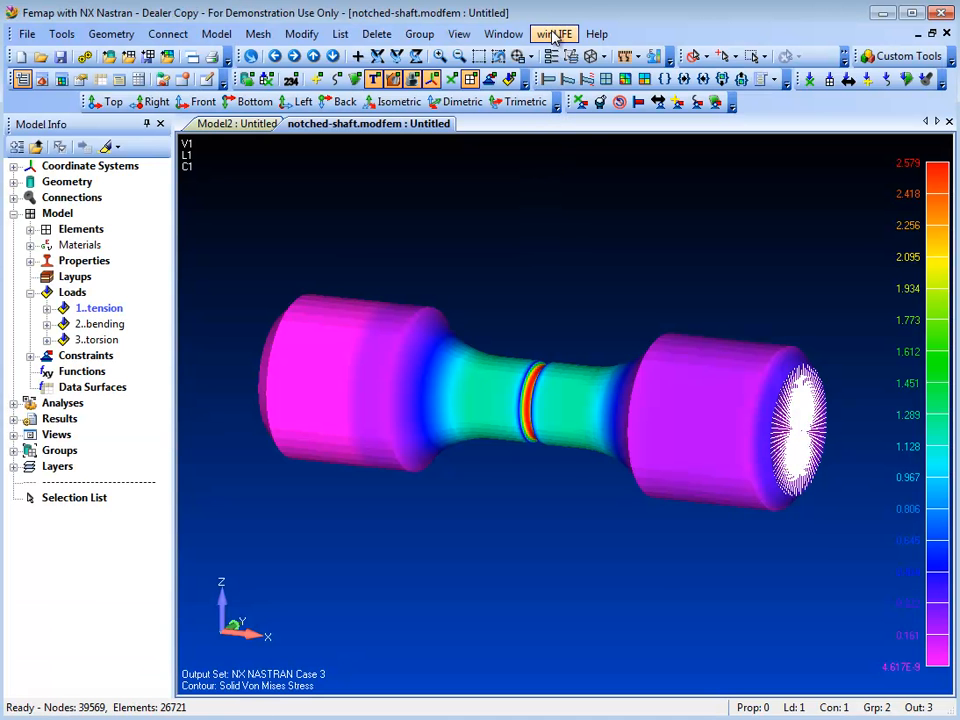
Step: Switch to Femap and import the winLIFE result file example_18.neu into the notched-shaft model
click(553, 35)
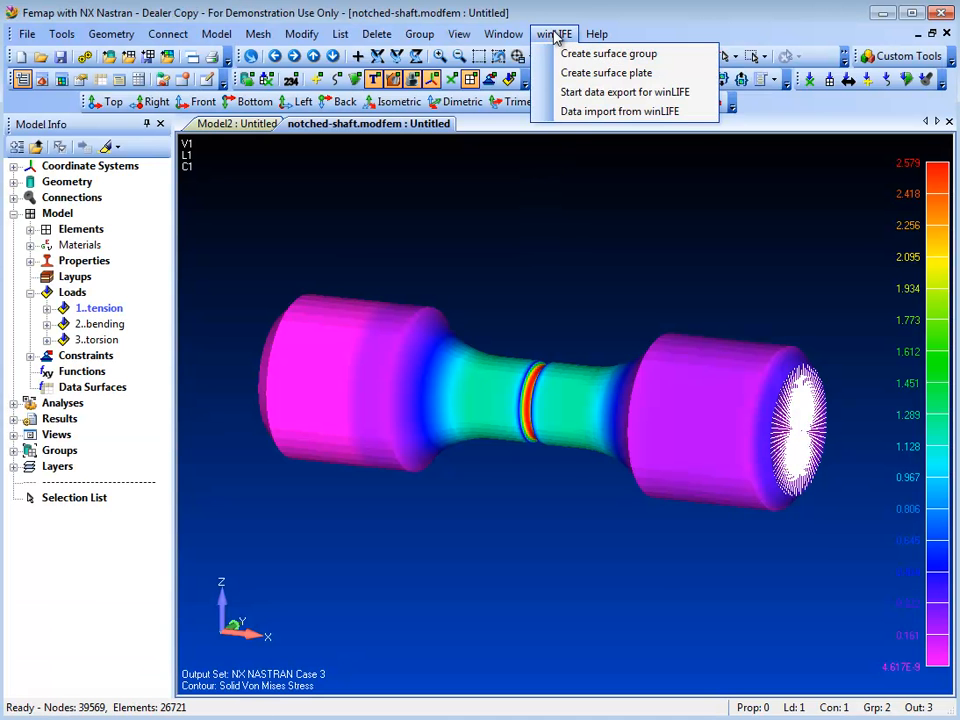
click(583, 115)
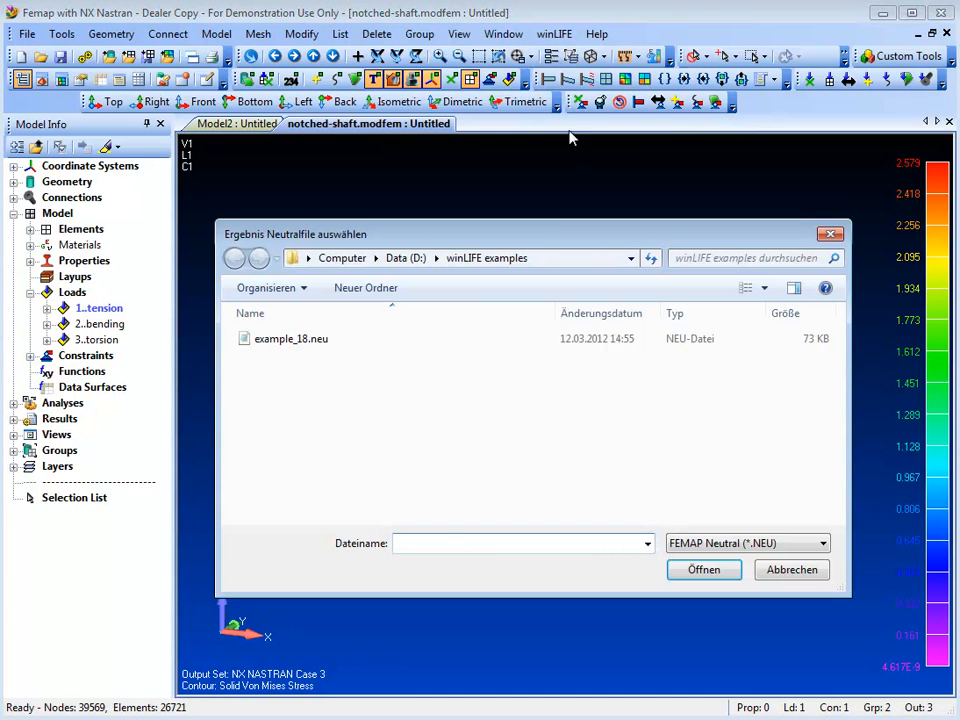
click(293, 342)
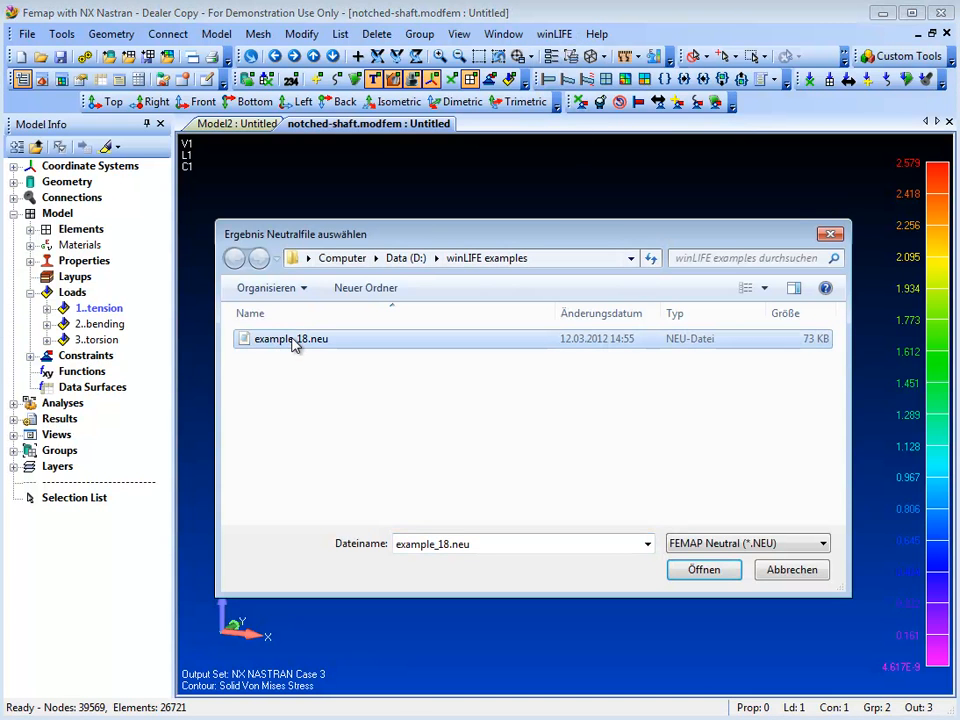
click(679, 571)
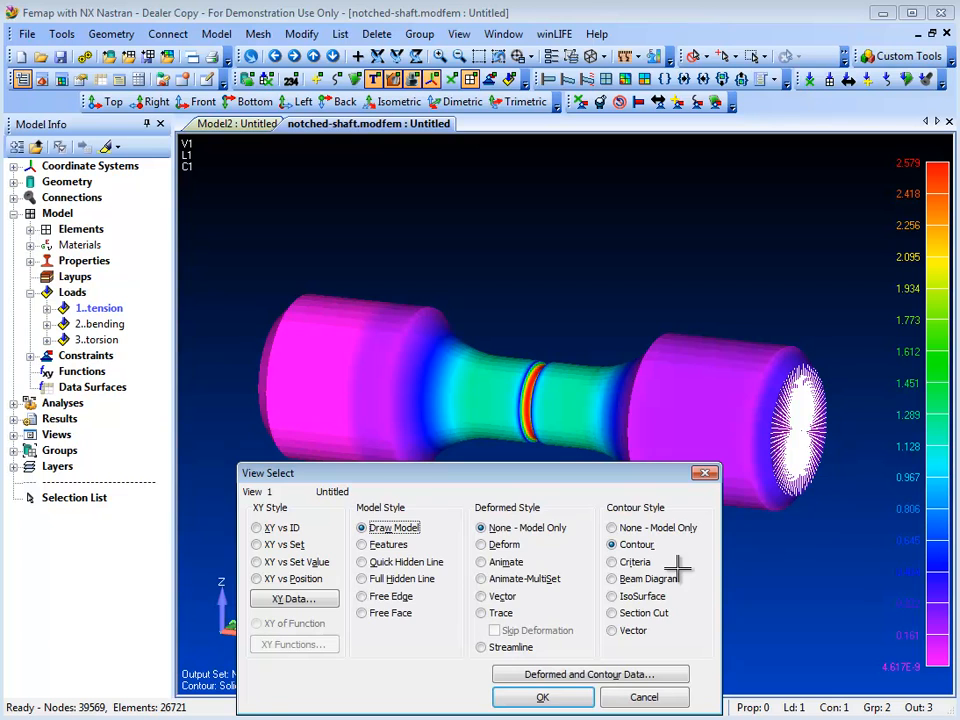
Step: Display the winLIFE Result SET with degree of utilization as the contour and inspect the shaft's notch up close
click(619, 675)
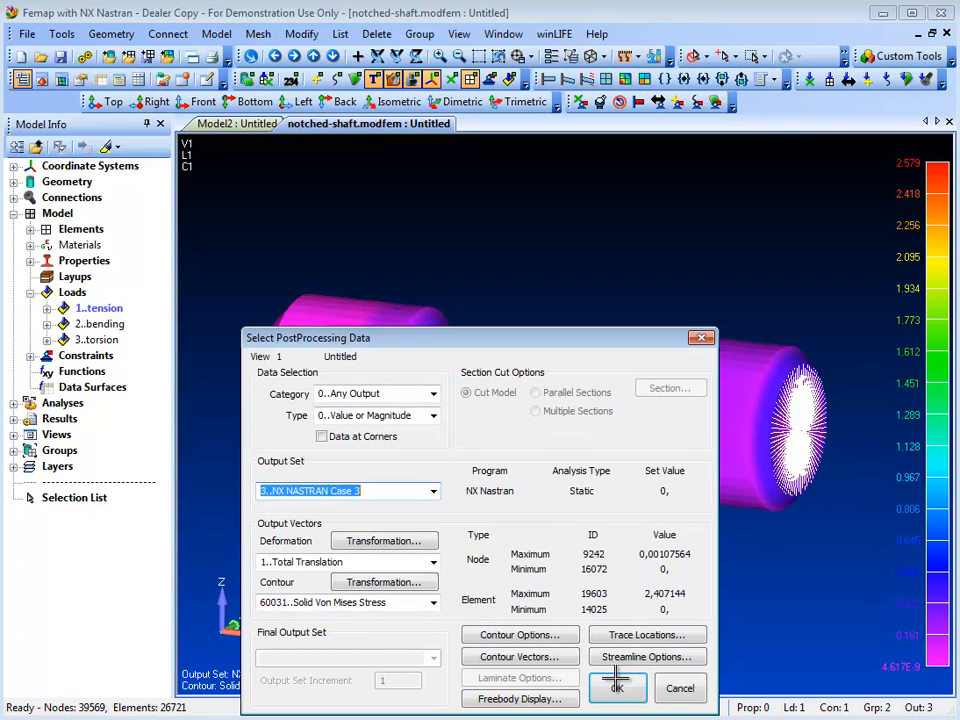
click(437, 494)
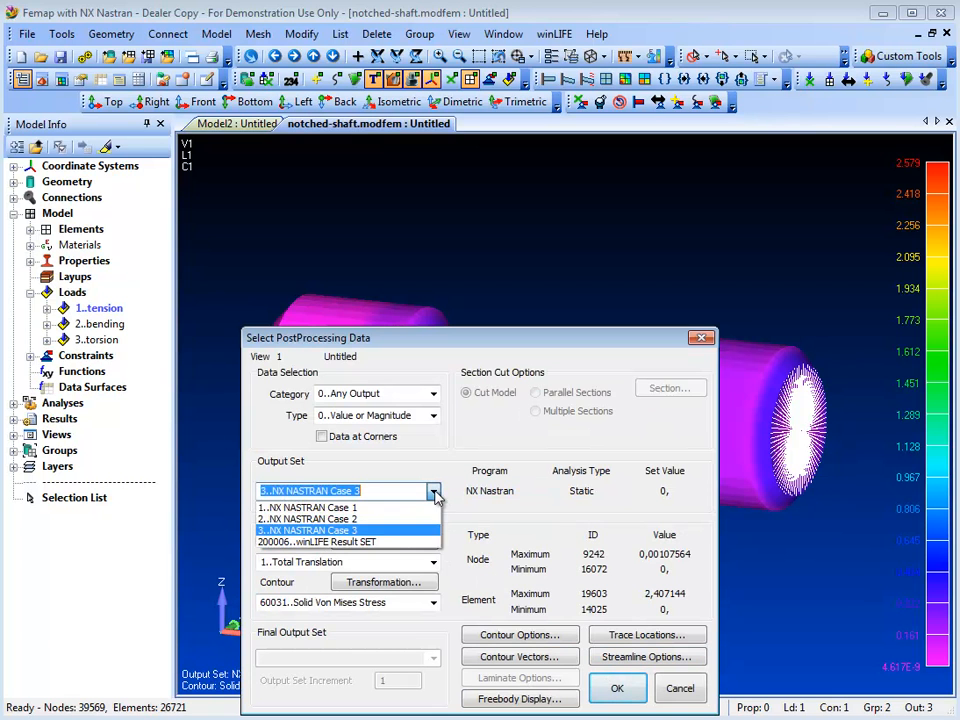
click(385, 541)
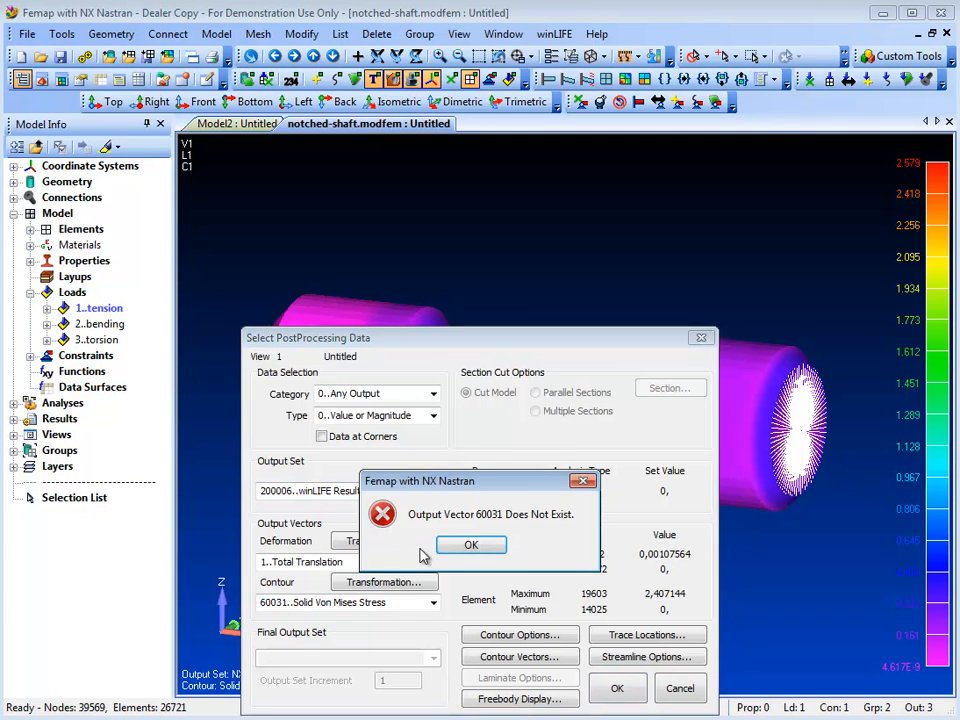
click(460, 547)
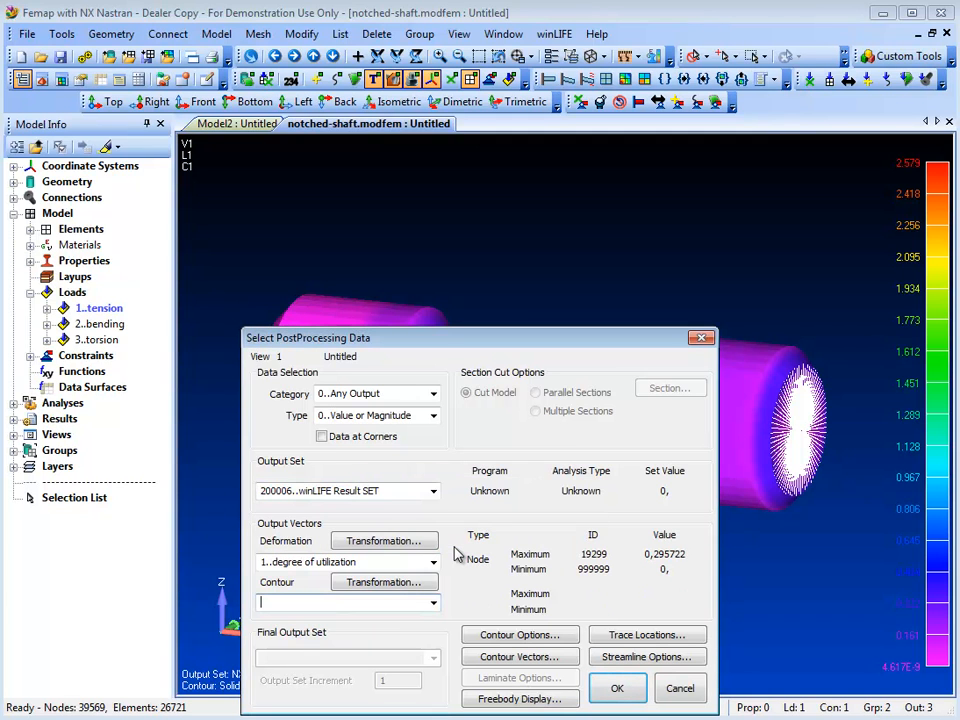
click(433, 606)
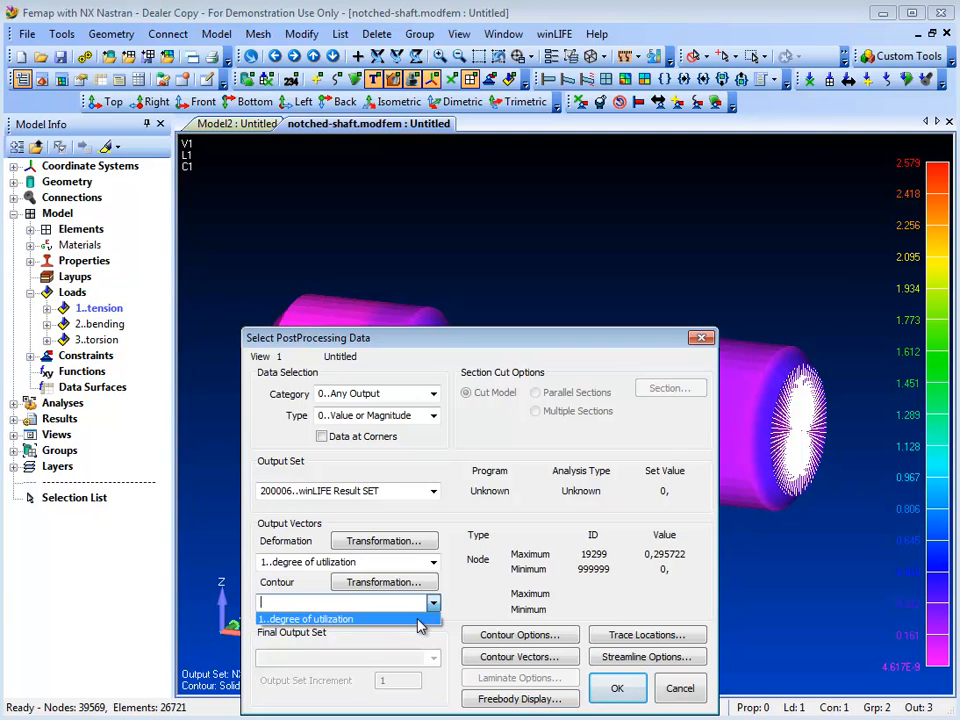
click(420, 620)
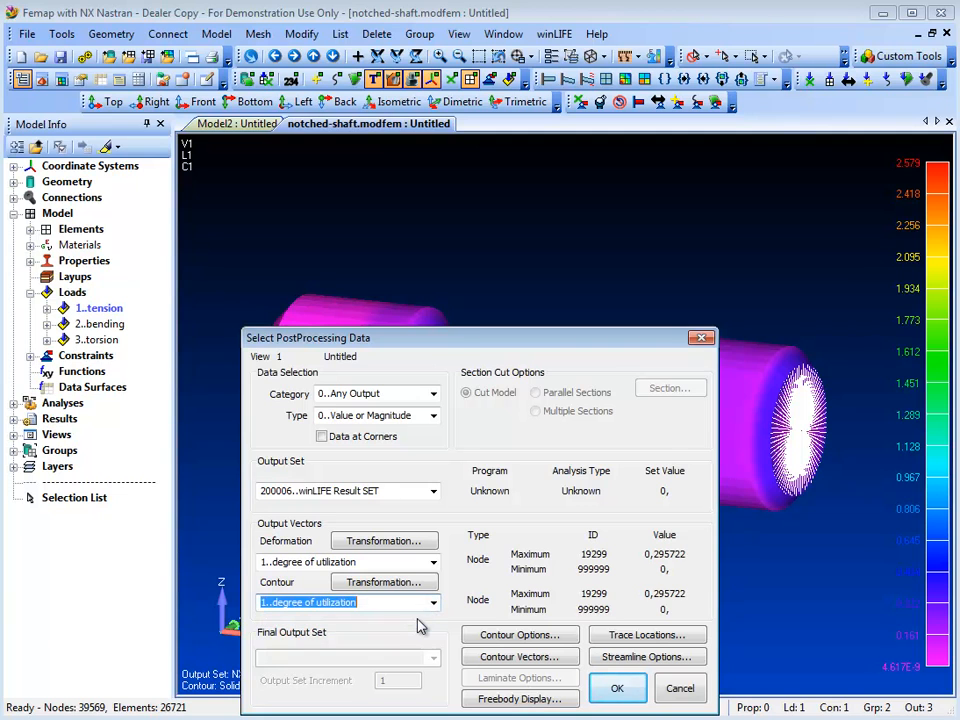
click(613, 690)
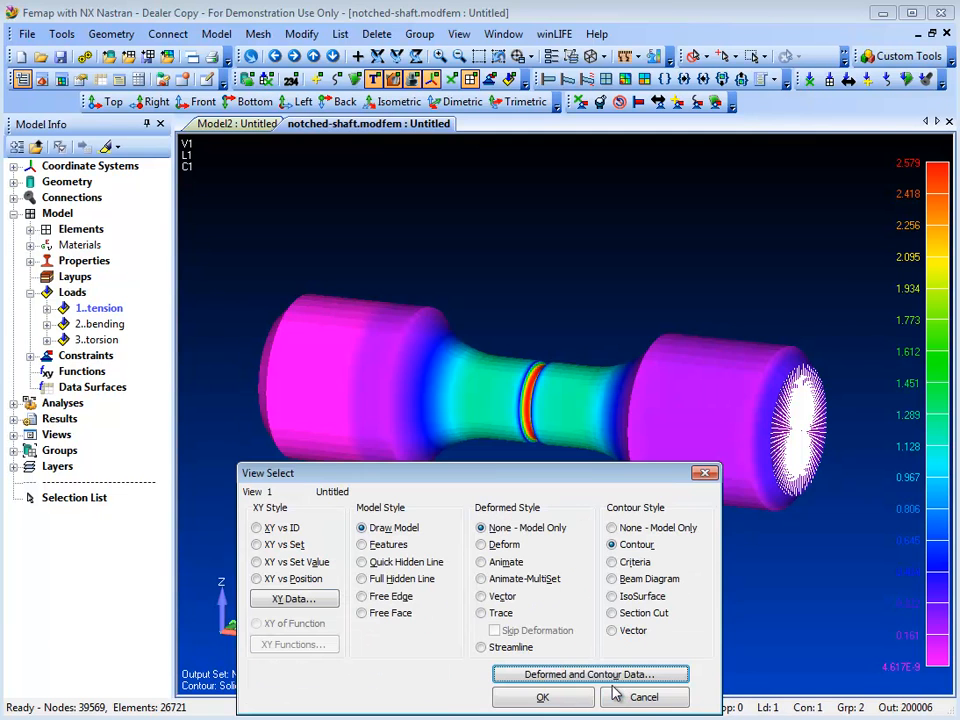
click(543, 698)
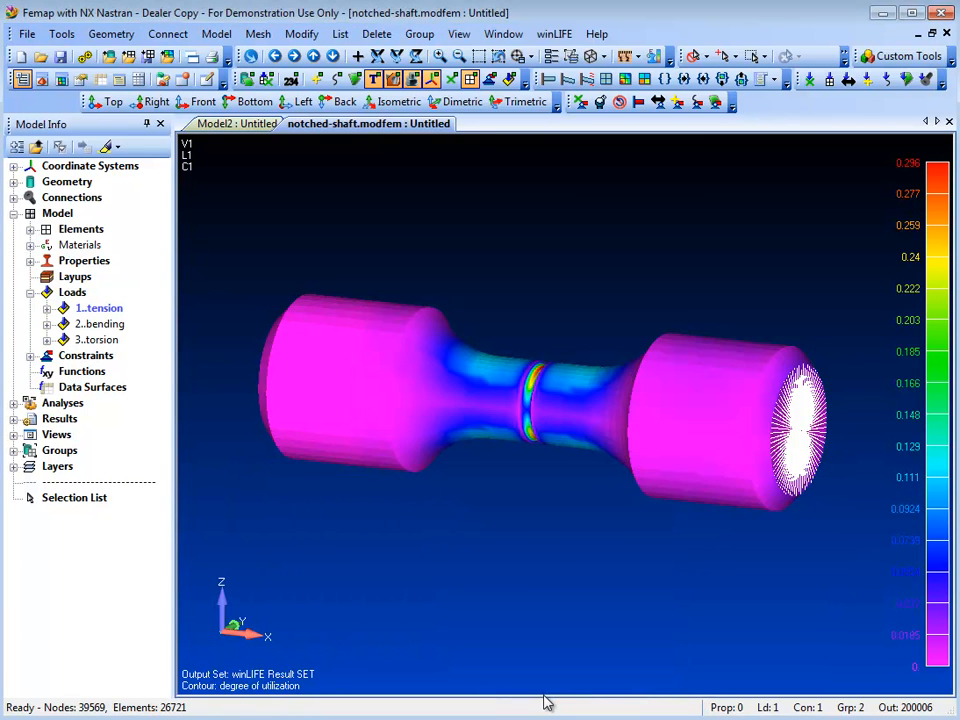
scroll(561, 393, up, 5)
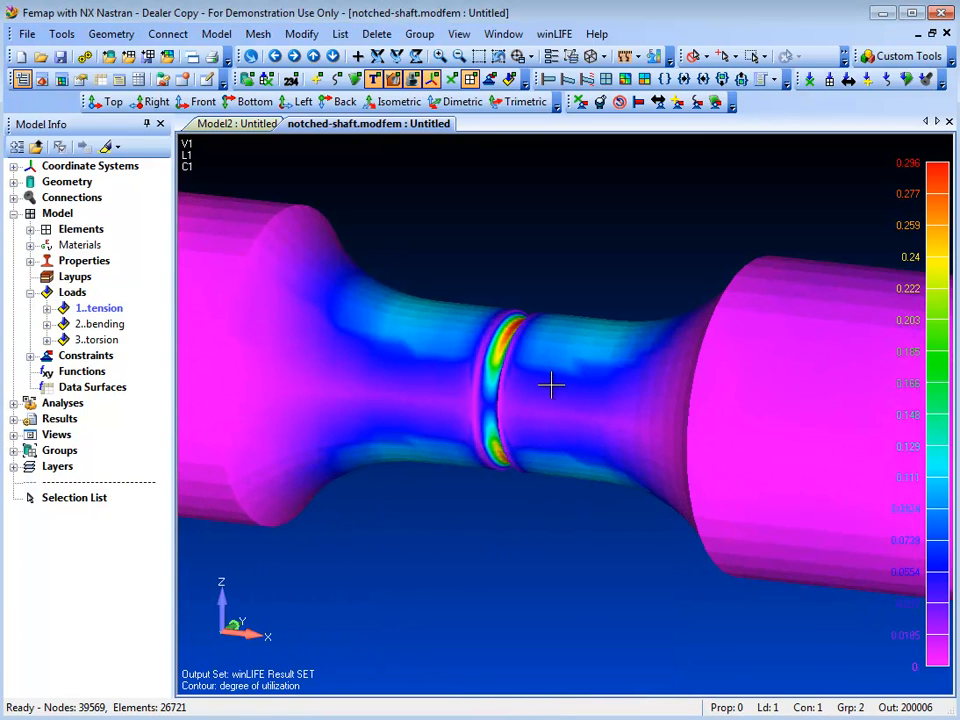
drag(536, 357, 603, 205)
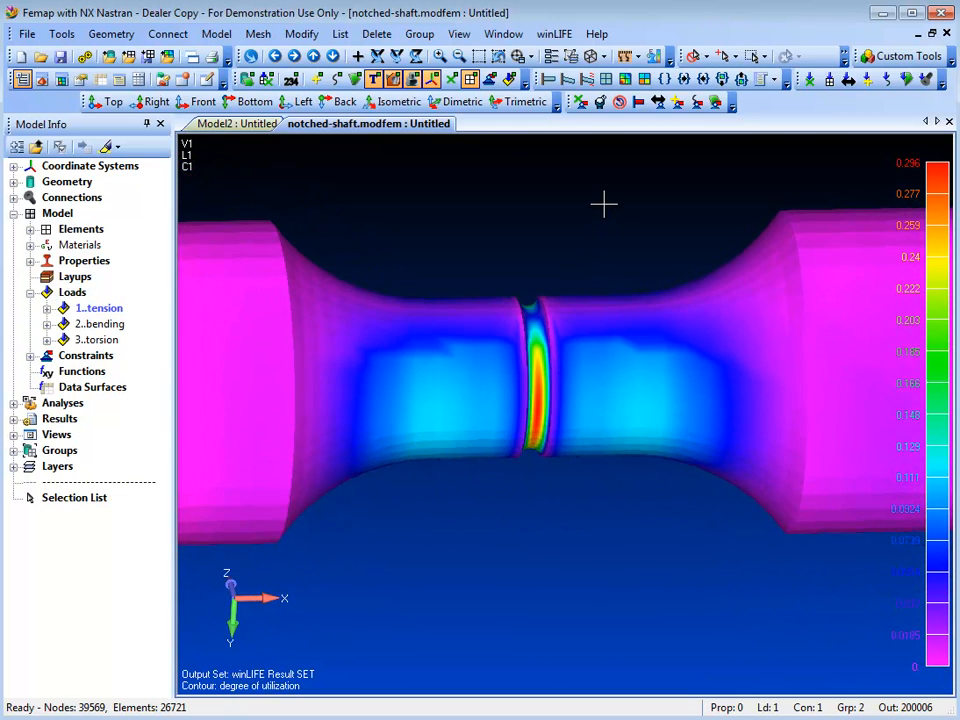